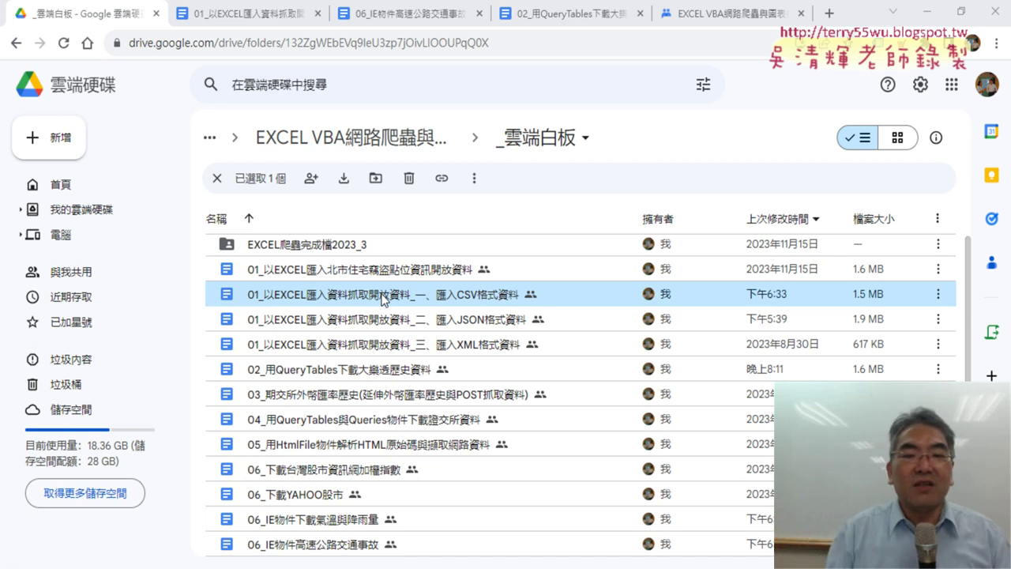
Select the lesson document 01_以EXCEL匯入資料抓取開放資料_二、匯入JSON格式資料 in the _雲端白板 folder.
click(388, 317)
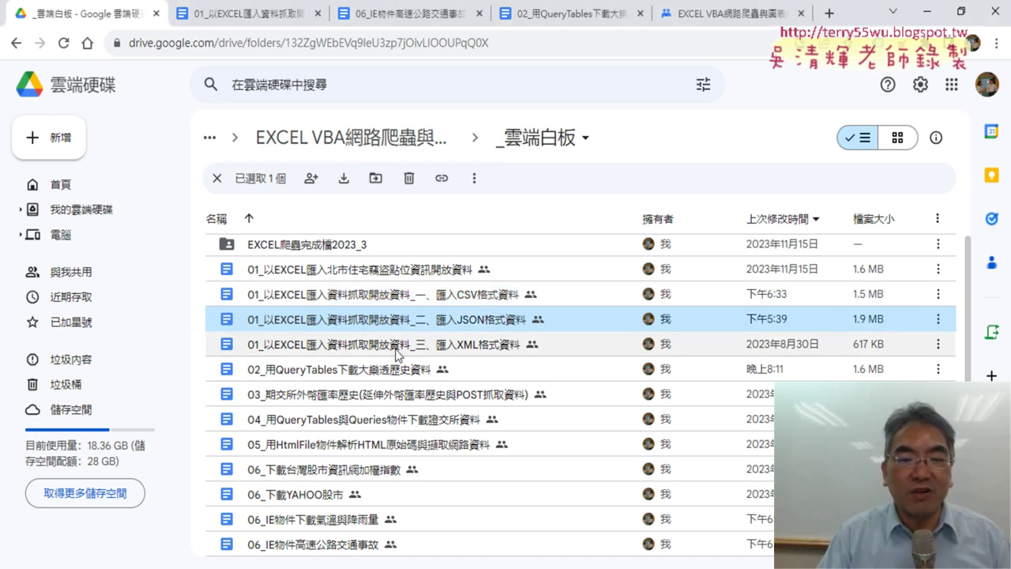
click(397, 348)
click(398, 323)
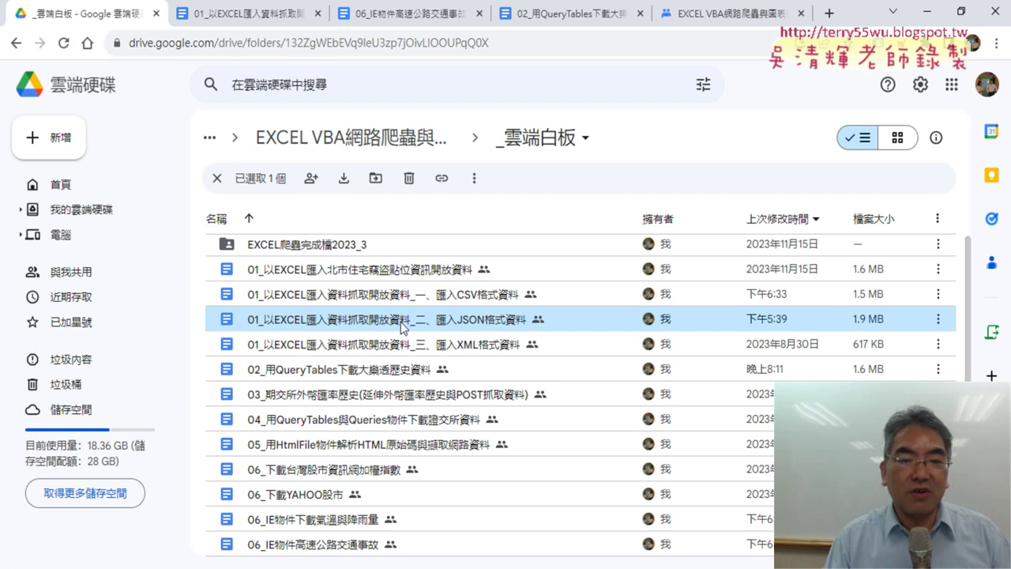
In the lesson document, highlight the 匯入JSON格式資料 heading and the words JSON, JavaScript and Object.
click(256, 15)
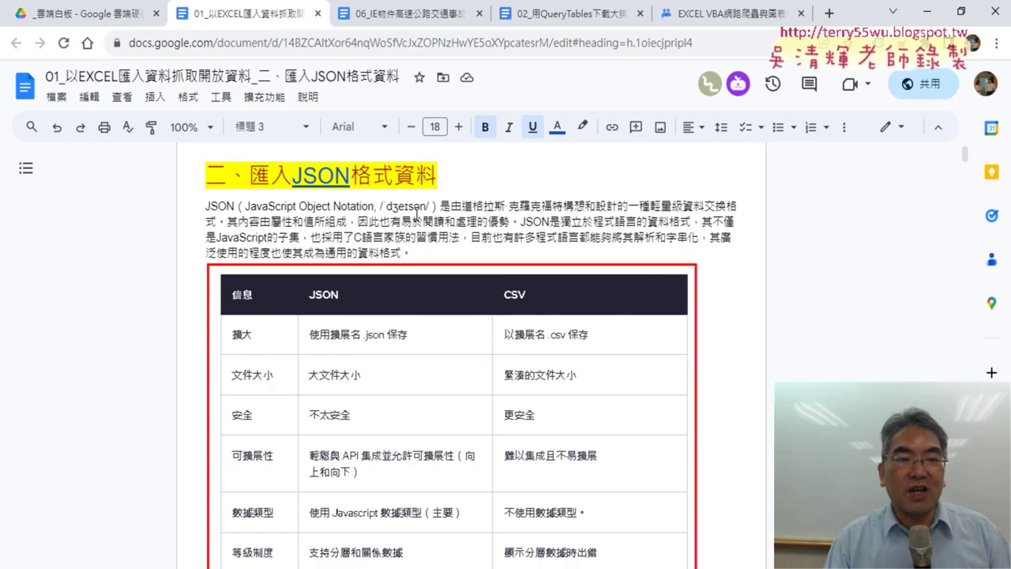
drag(249, 252, 478, 258)
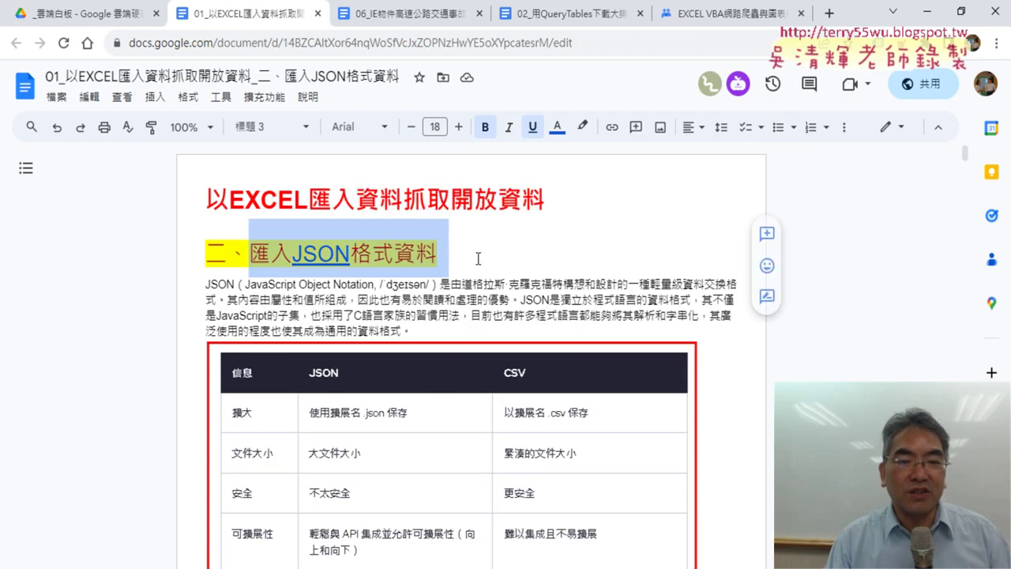
scroll(404, 254, down, 2)
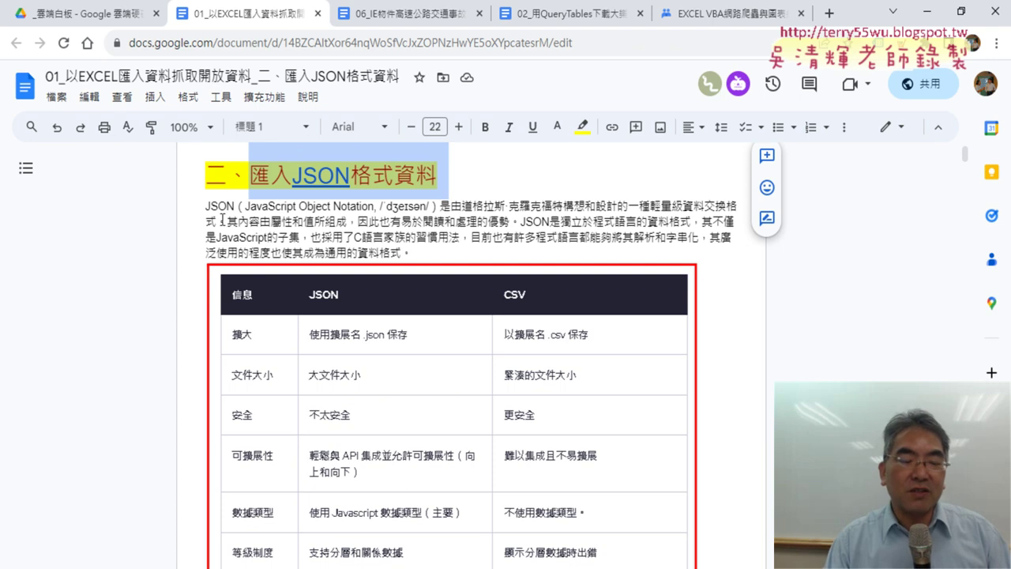
drag(204, 208, 237, 207)
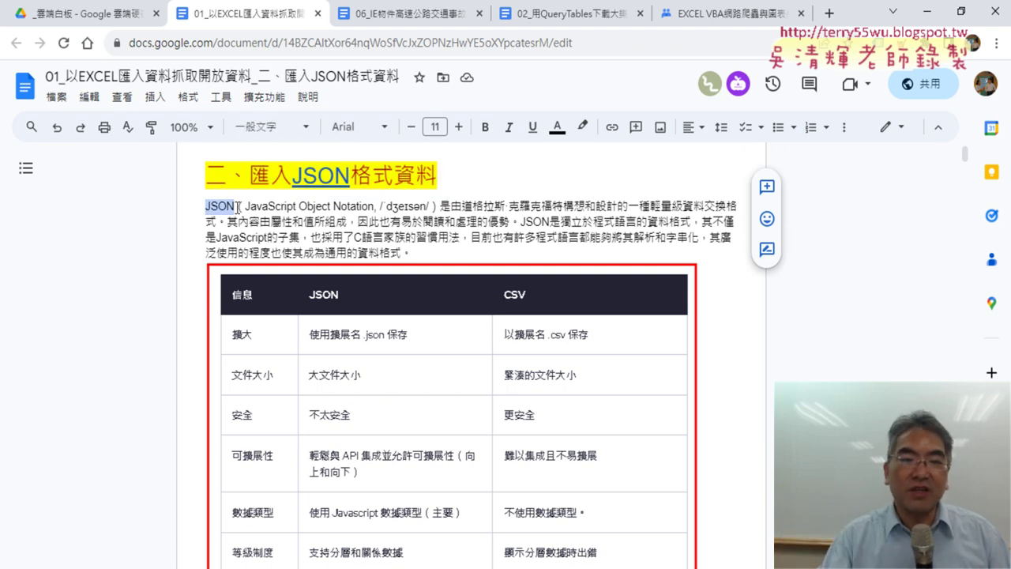
drag(244, 207, 295, 206)
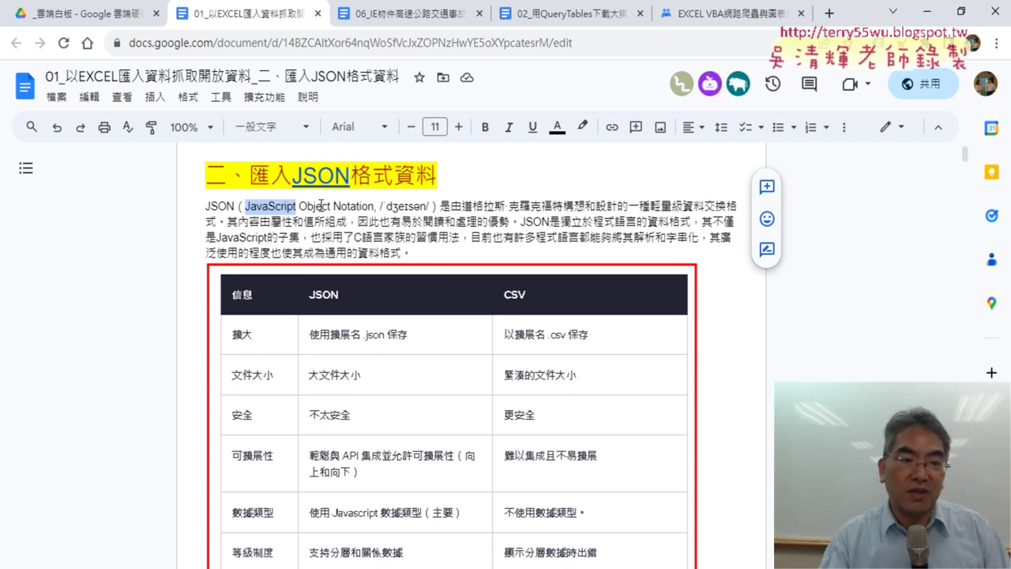
mouse_move(299, 207)
mouse_down()
mouse_move(342, 206)
mouse_move(331, 204)
mouse_up()
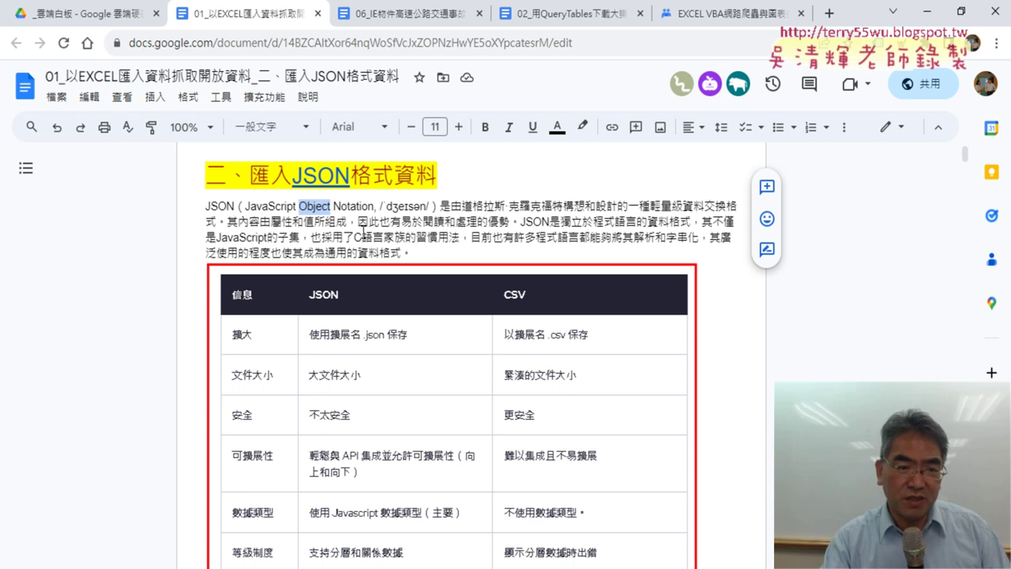
Underline API in the 可擴展性 row of the JSON/CSV comparison table, then clear the mark.
scroll(738, 276, down, 1)
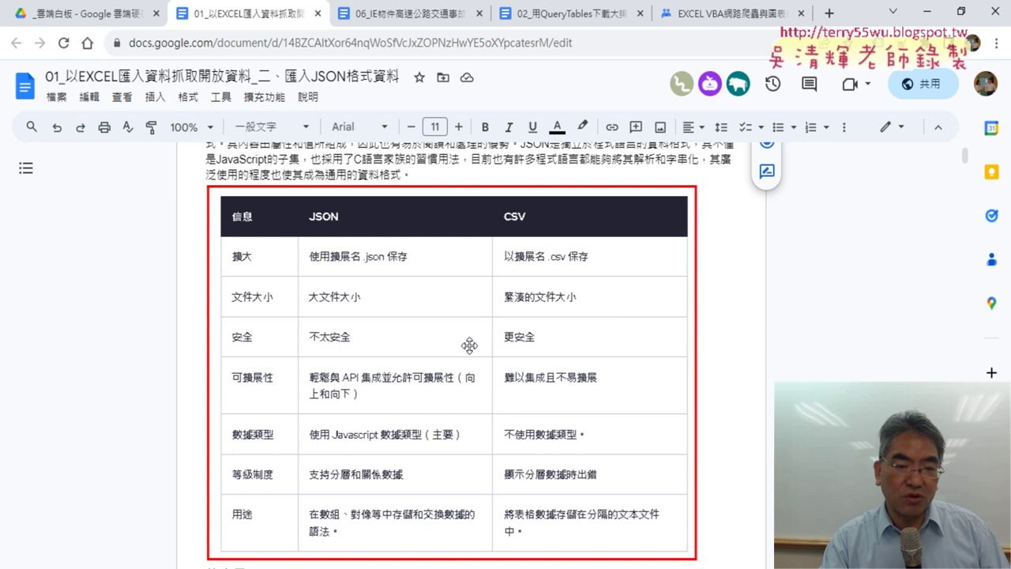
scroll(579, 335, down, 1)
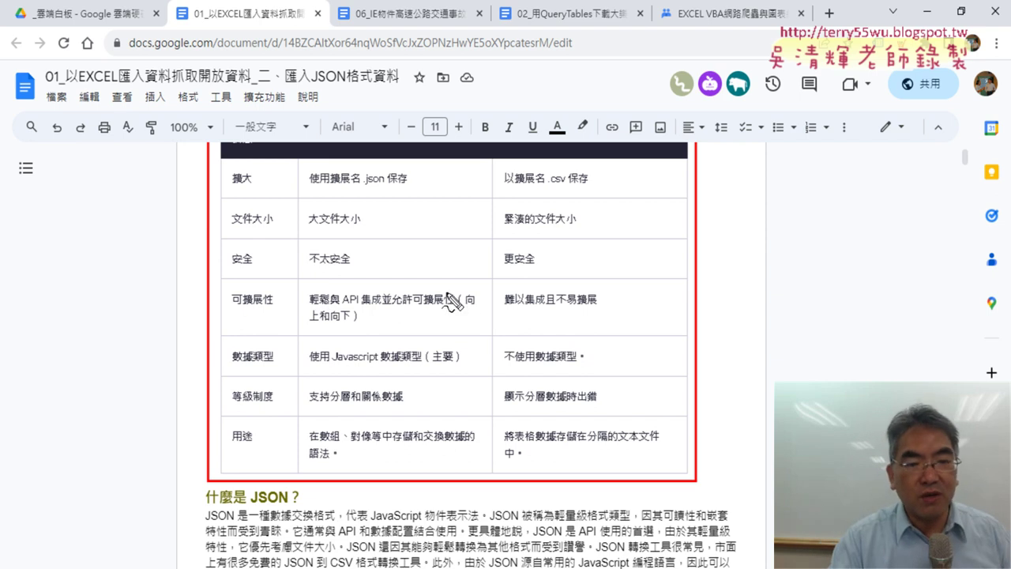
drag(336, 305, 364, 305)
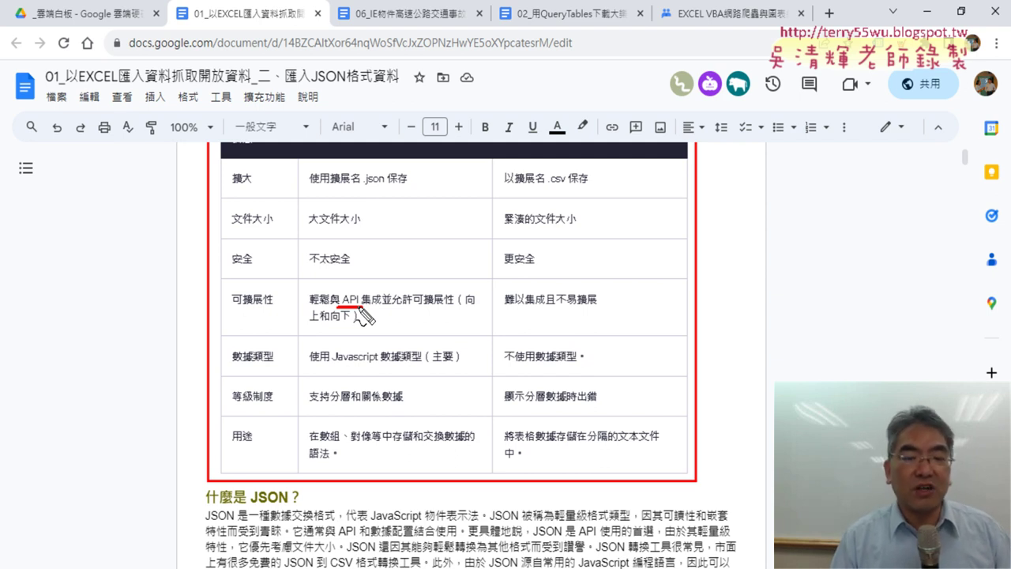
key(Escape)
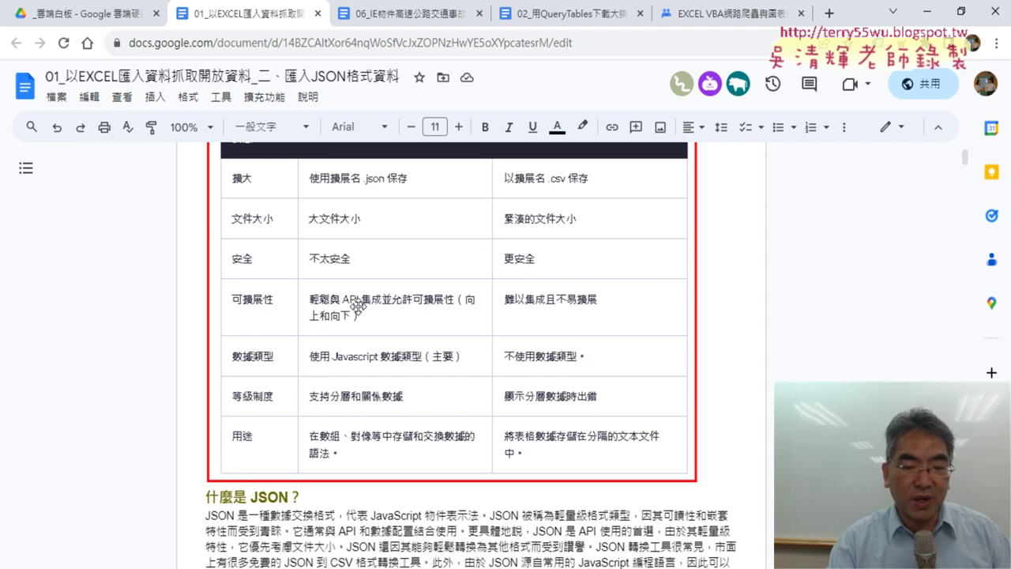
scroll(358, 306, down, 3)
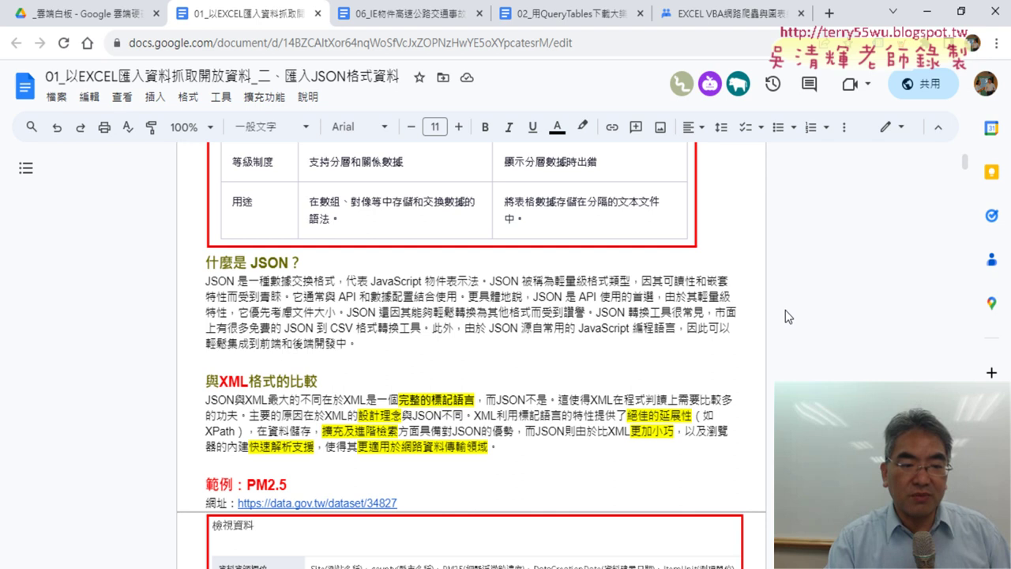
scroll(785, 310, down, 3)
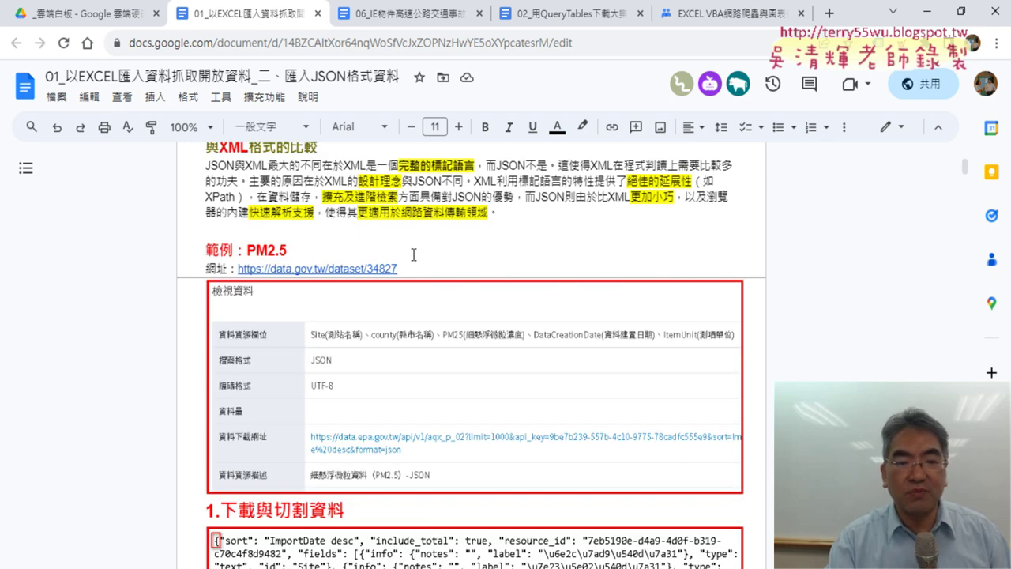
click(323, 268)
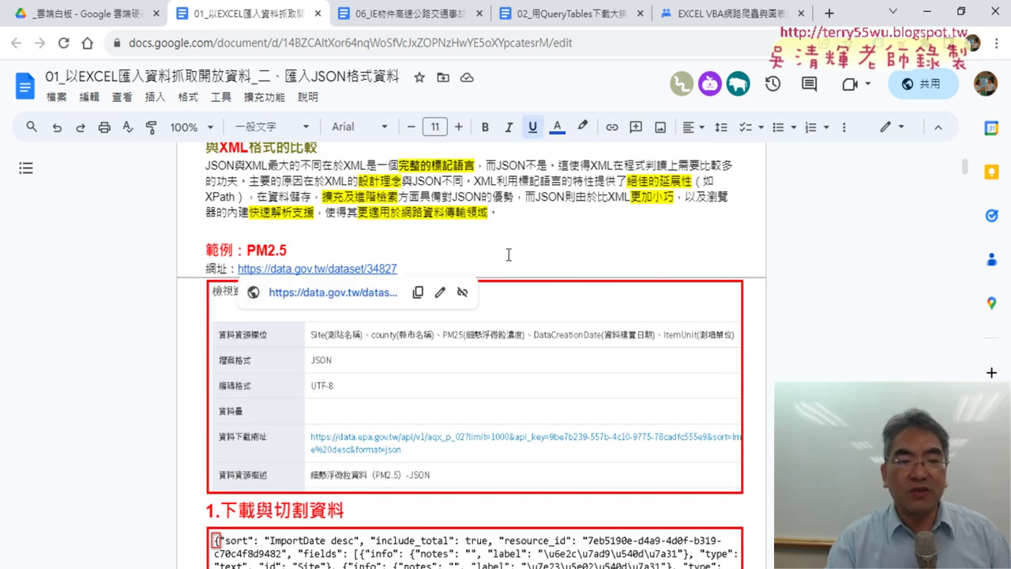
Open the PM2.5 dataset page on data.gov.tw and point out its resource download links.
click(355, 293)
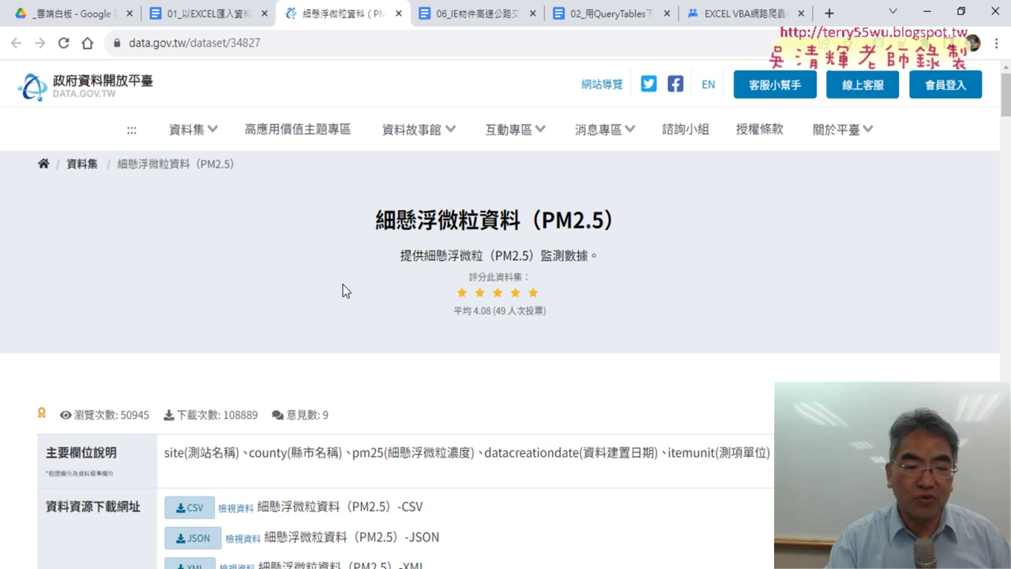
scroll(342, 290, down, 3)
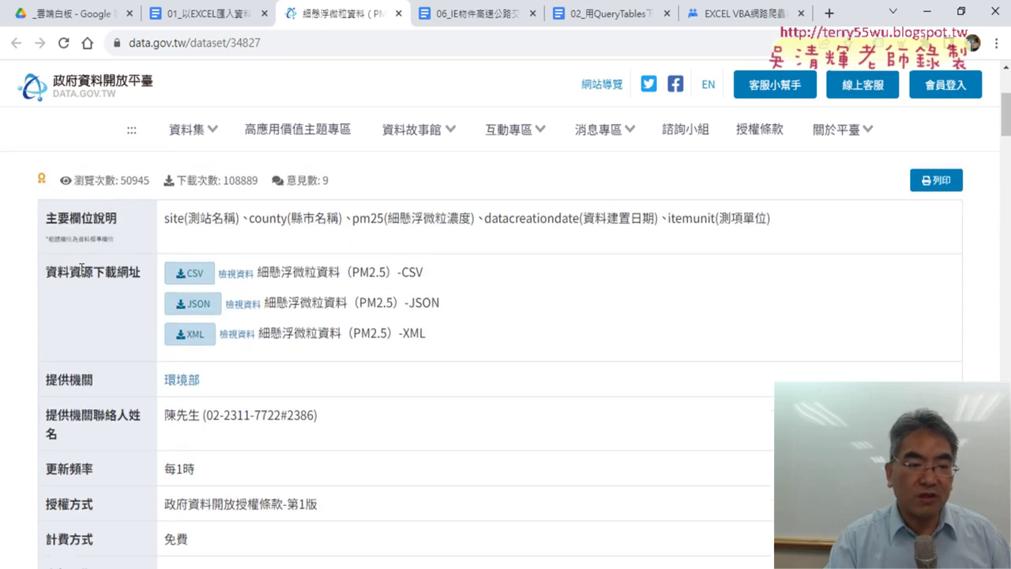
drag(55, 271, 132, 273)
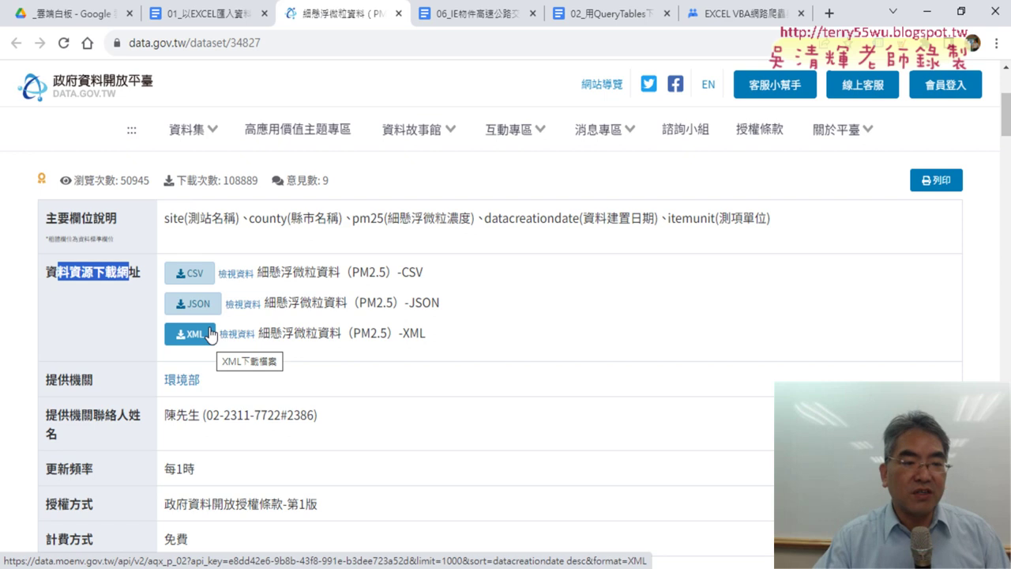
View the JSON resource details, highlighting its UTF-8 encoding and field list.
click(250, 306)
drag(301, 298, 257, 289)
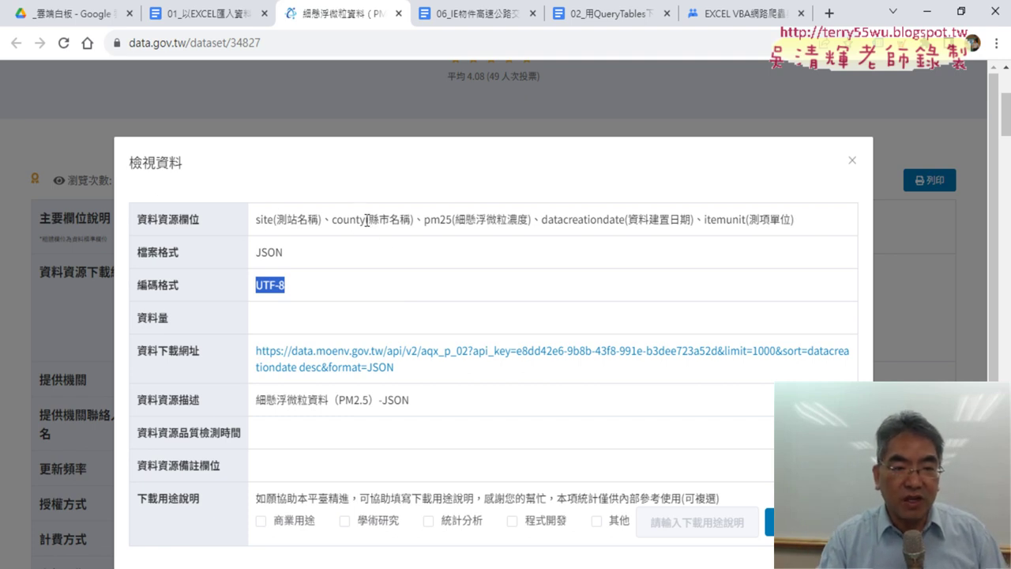
drag(796, 221, 250, 222)
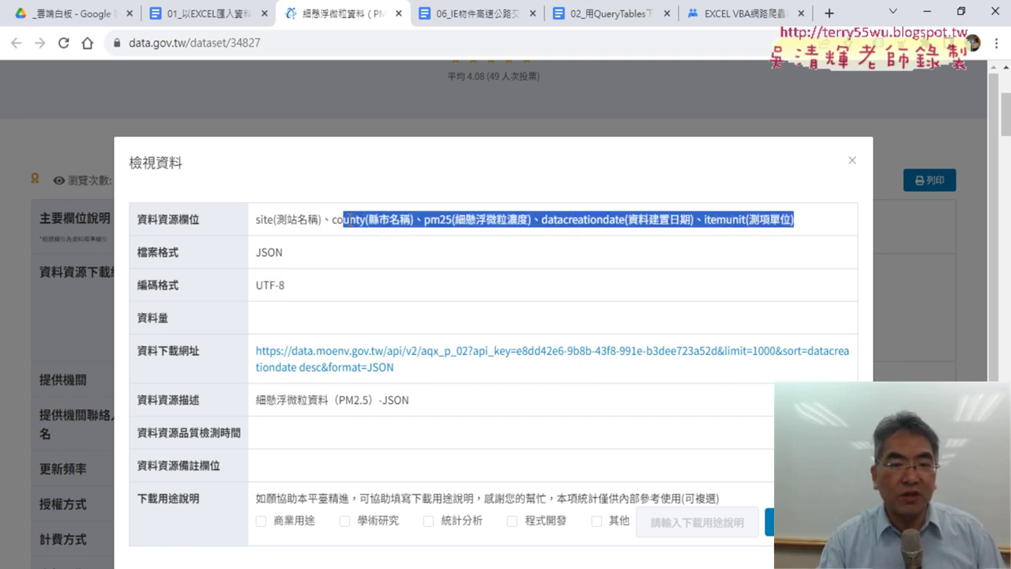
scroll(506, 310, down, 1)
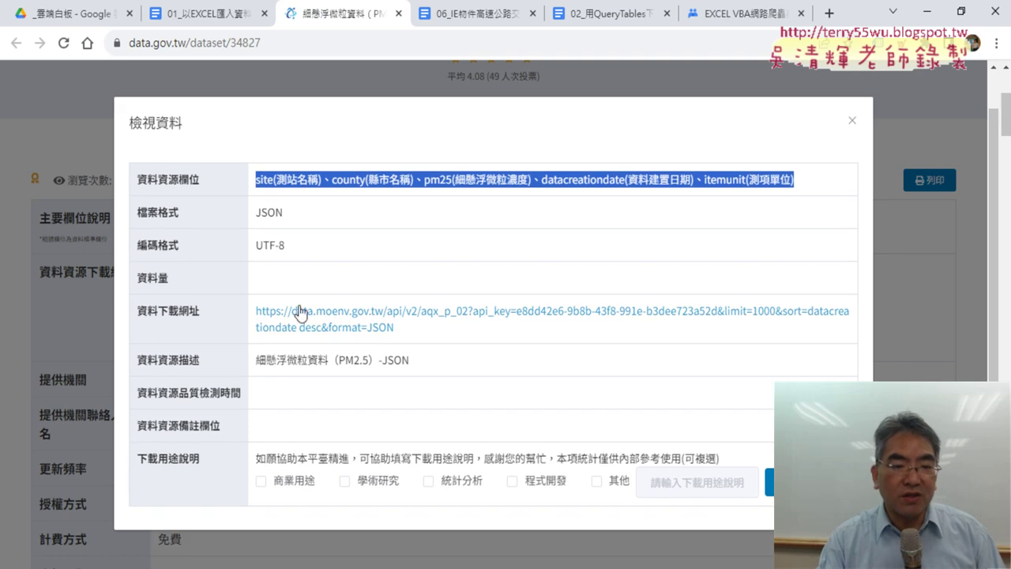
Open the JSON download address in a new tab and zoom the raw JSON to 110%.
click(373, 335)
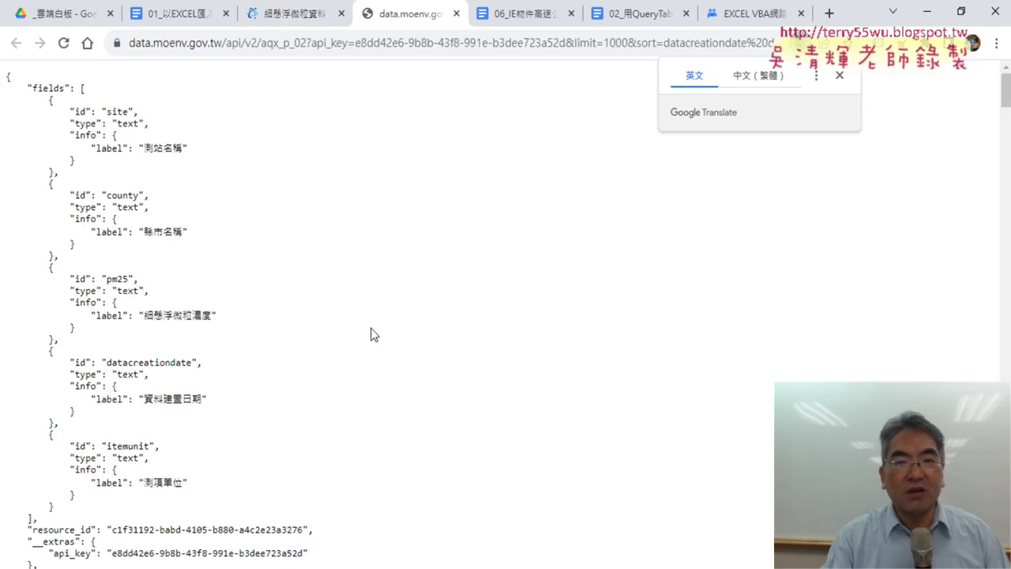
click(273, 18)
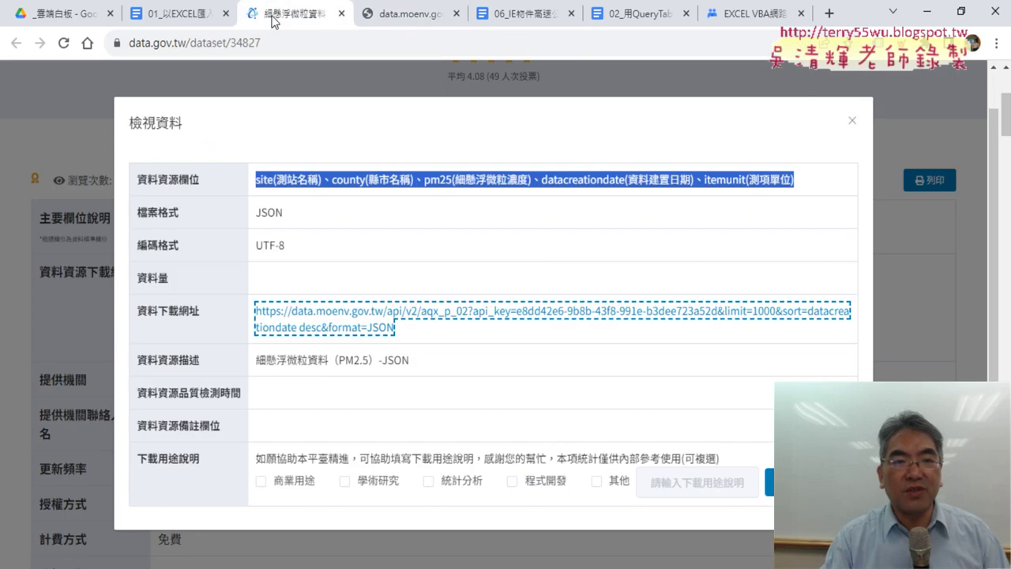
click(427, 20)
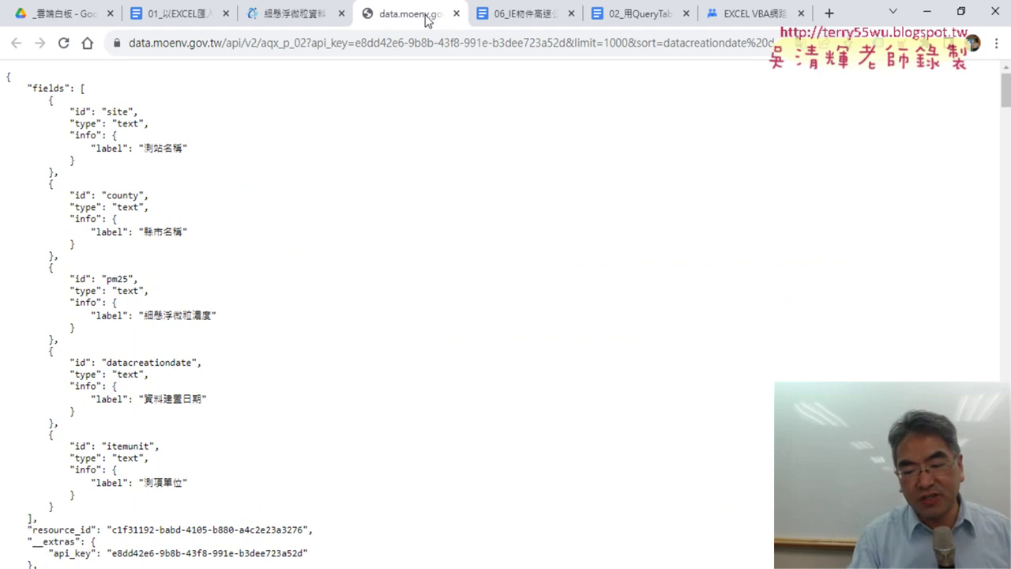
key(ctrl+plus)
key(ctrl+plus)
key(ctrl+plus)
key(ctrl+plus)
key(ctrl+plus)
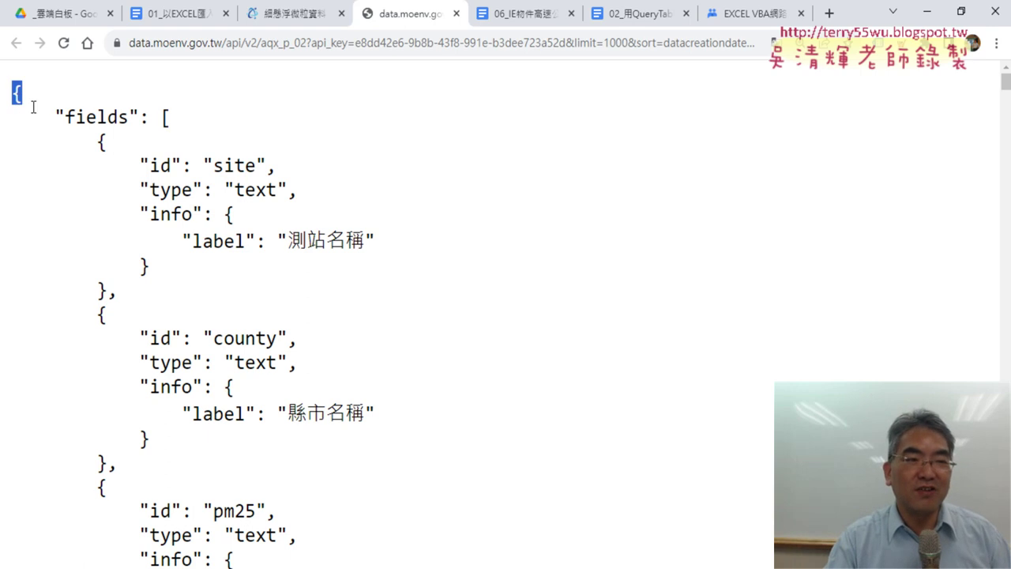
Highlight the JSON's opening brace, the fields key, and its first site field definition.
double_click(165, 118)
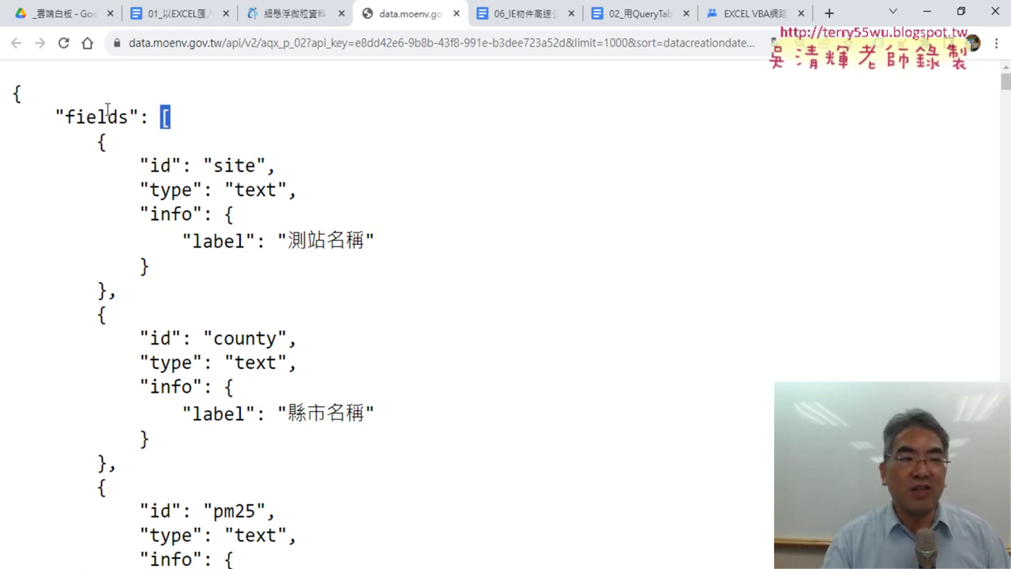
drag(32, 92, 15, 94)
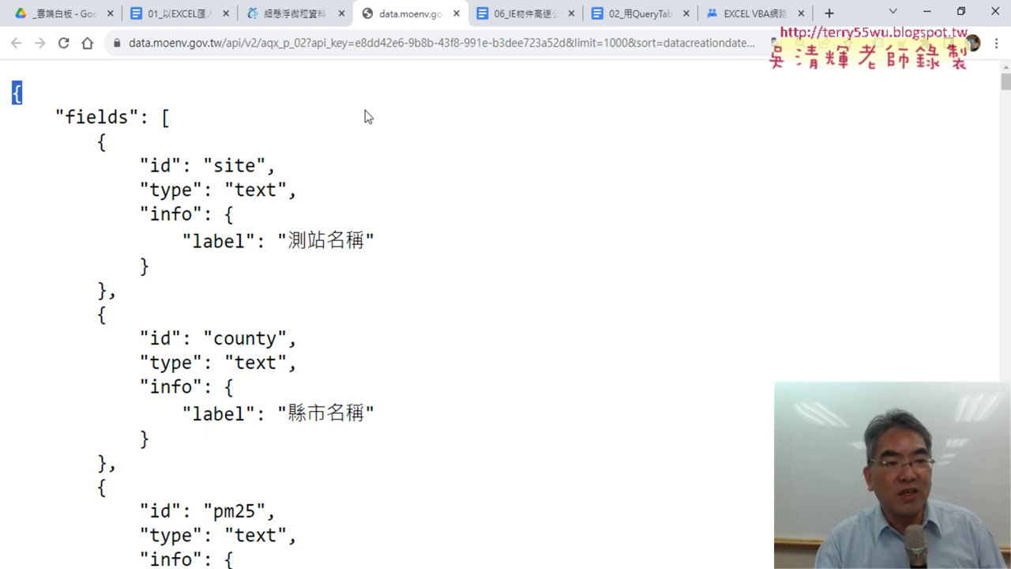
drag(57, 116, 140, 115)
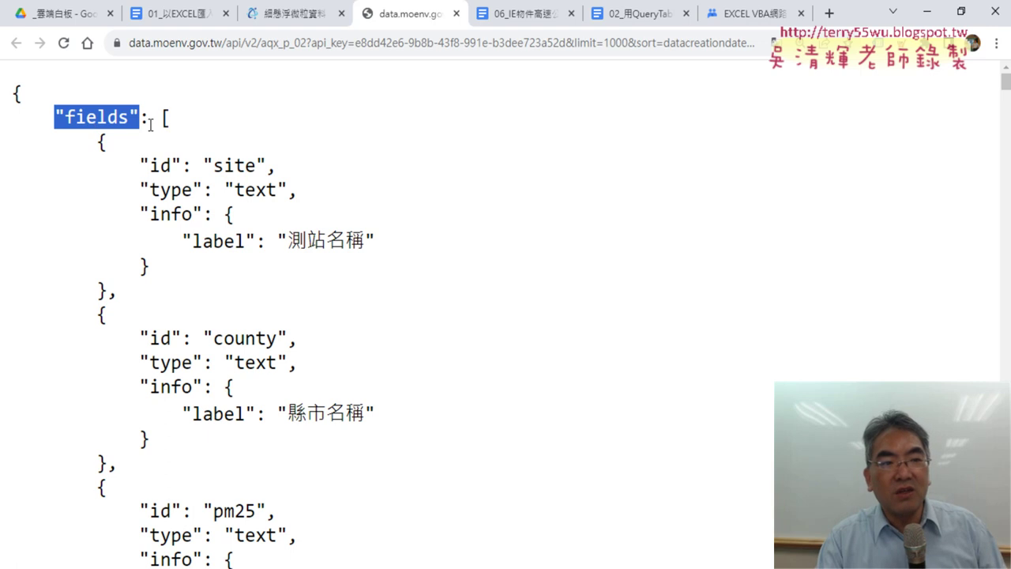
mouse_move(150, 124)
mouse_down()
mouse_move(140, 120)
mouse_move(194, 268)
mouse_up()
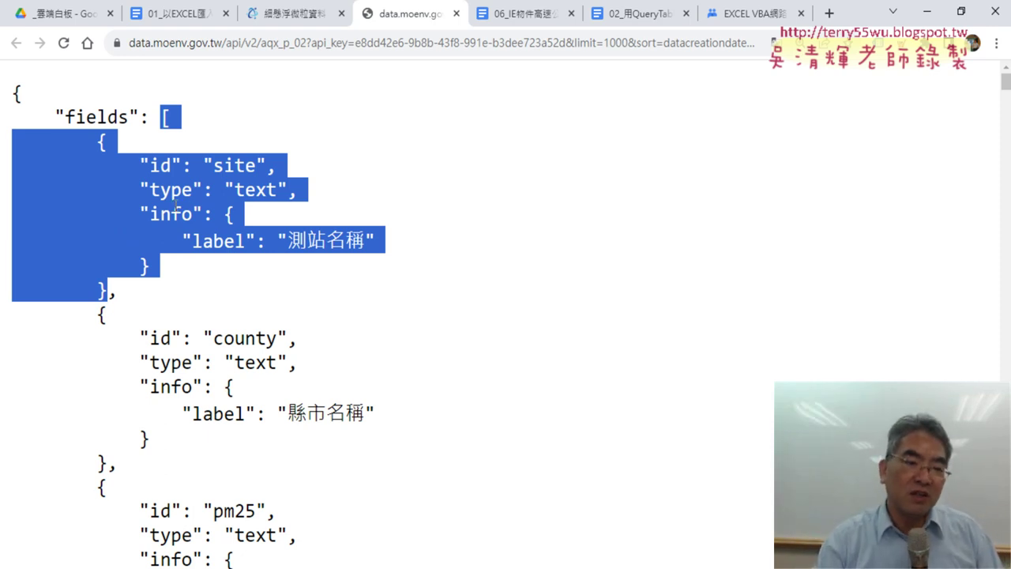
Scroll past resource_id and _links to highlight the records key and its opening bracket.
scroll(422, 269, down, 4)
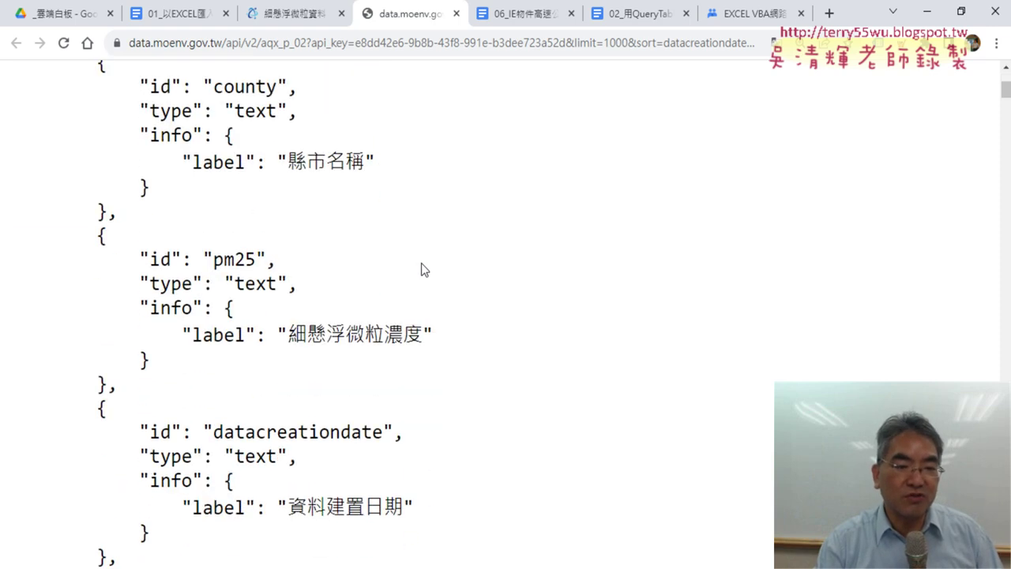
scroll(421, 263, down, 4)
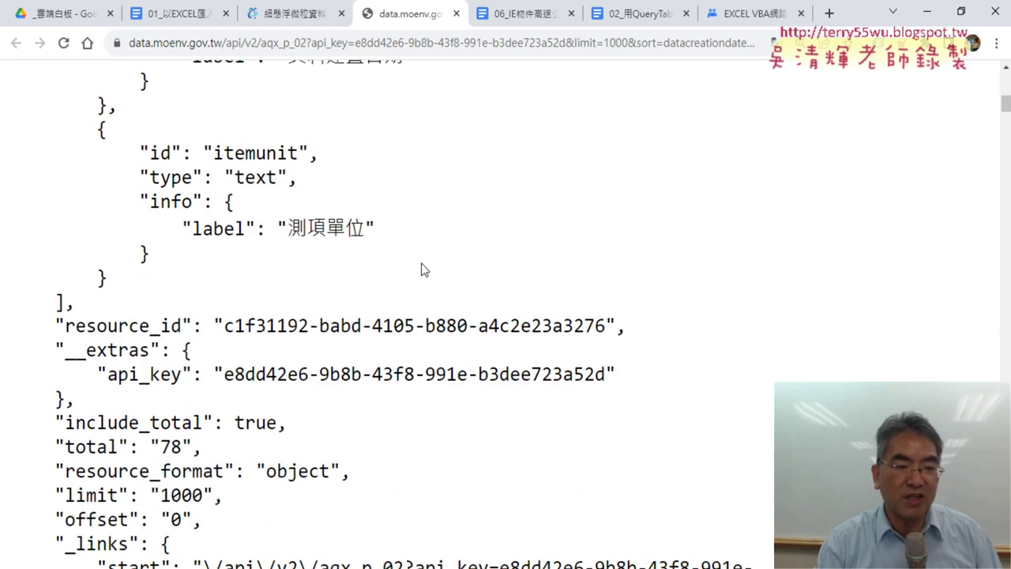
scroll(421, 263, down, 3)
scroll(421, 270, down, 3)
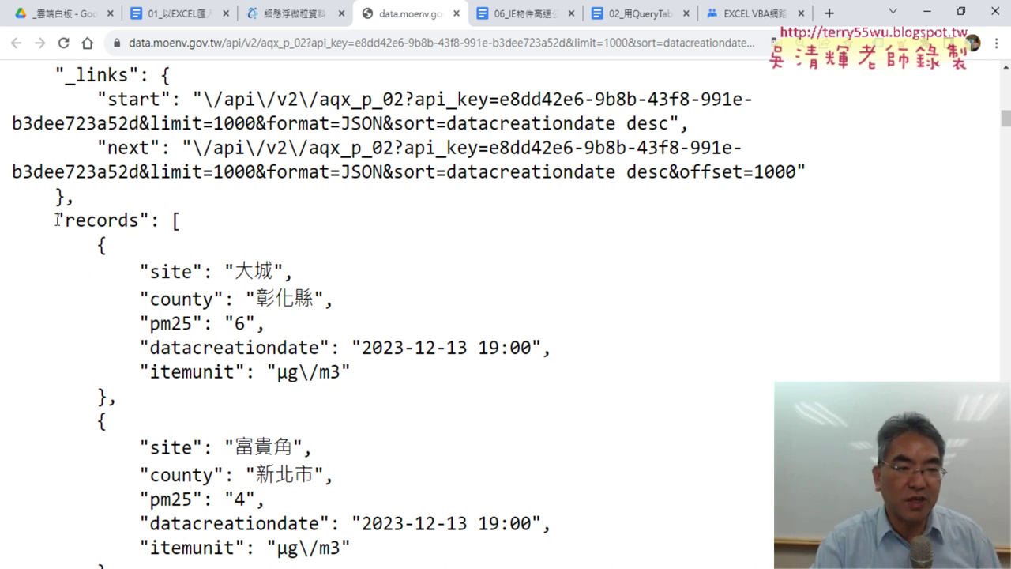
drag(57, 220, 152, 220)
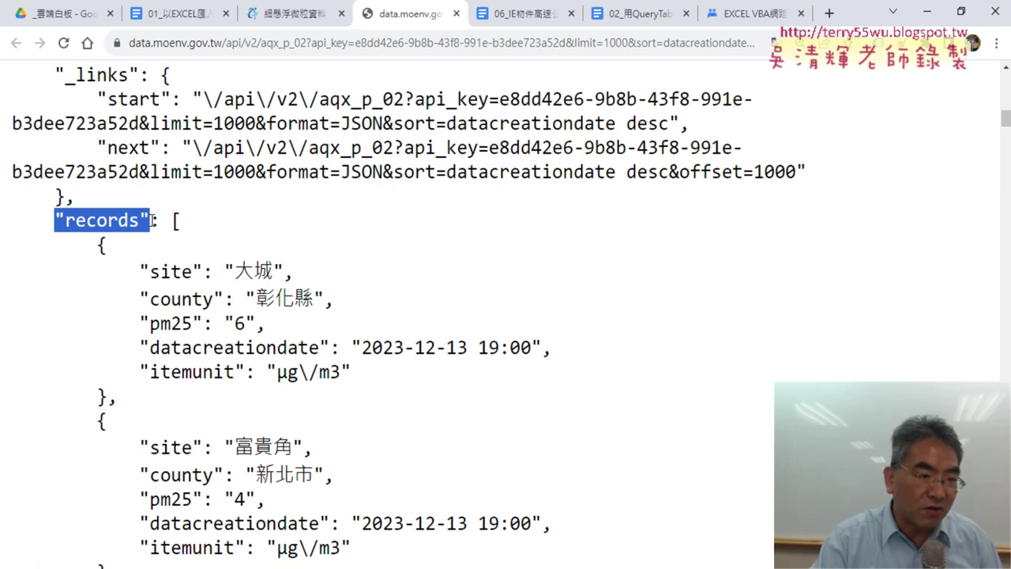
drag(162, 222, 161, 299)
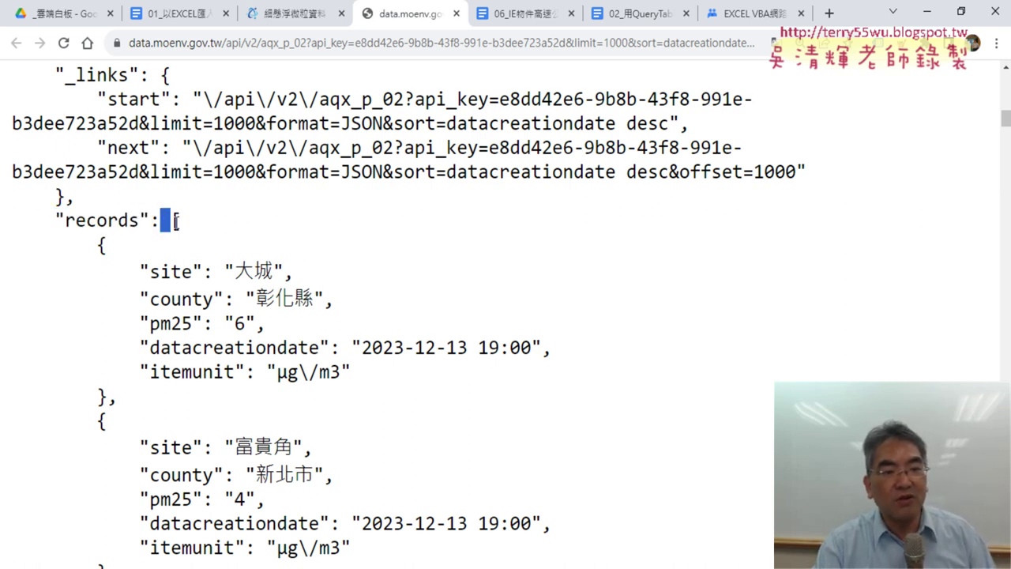
click(241, 248)
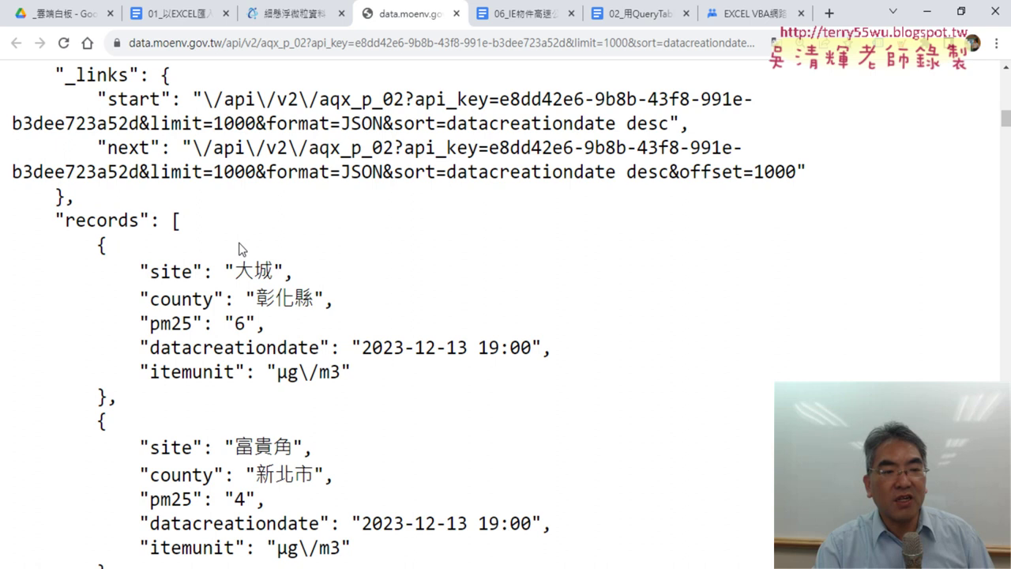
double_click(176, 221)
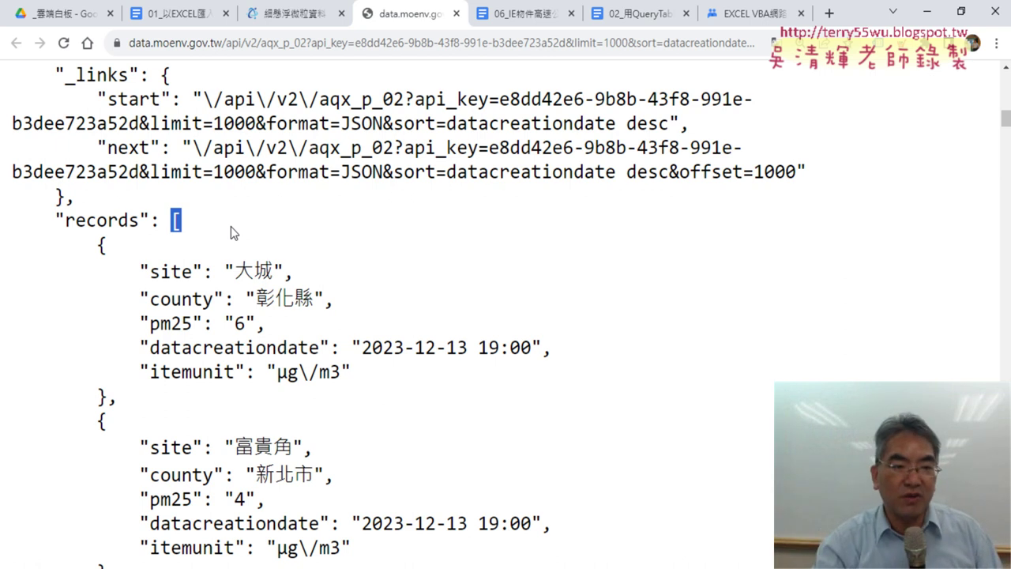
click(174, 215)
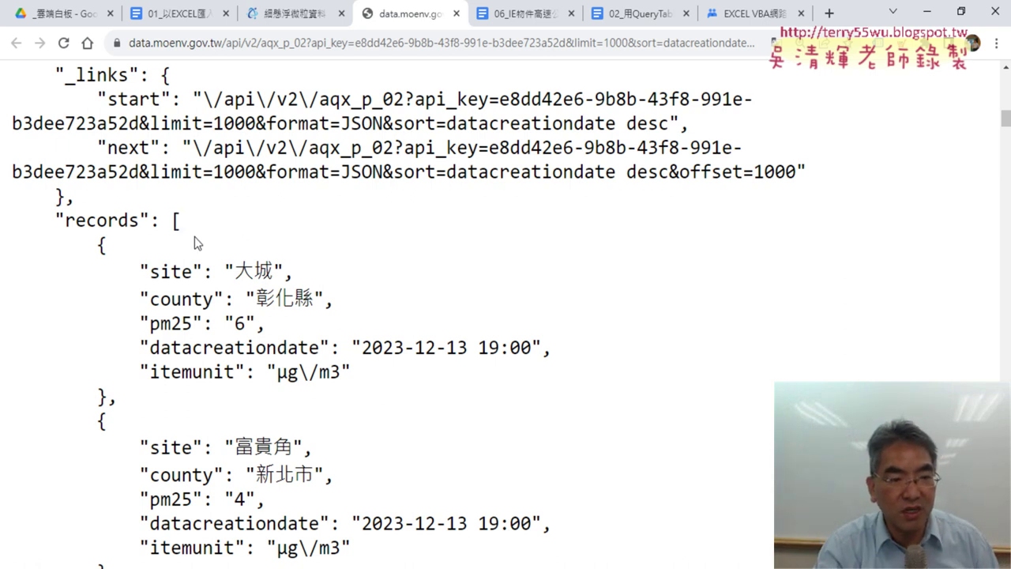
drag(194, 236, 120, 387)
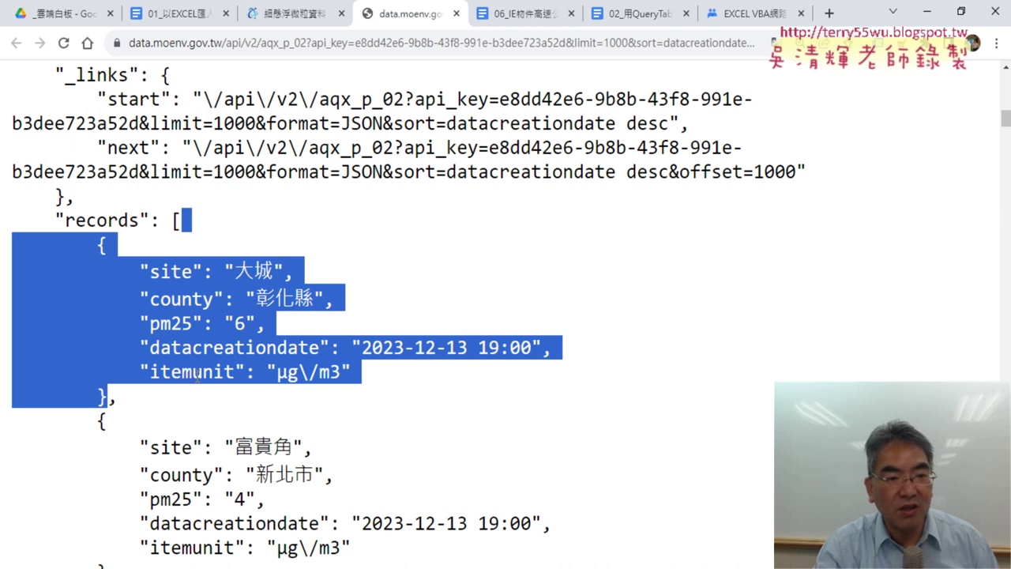
scroll(197, 377, down, 2)
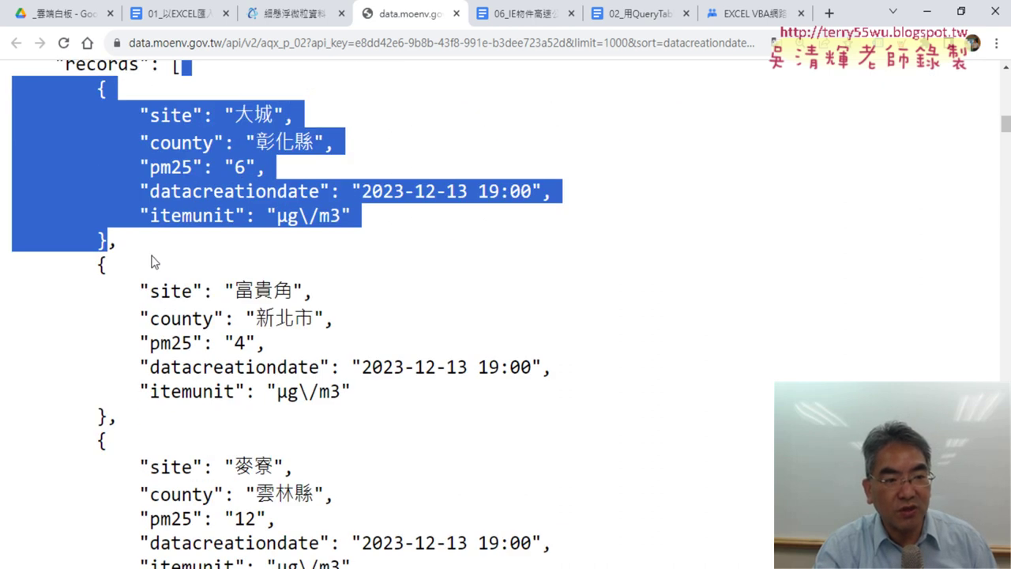
drag(96, 262, 111, 415)
scroll(109, 405, down, 1)
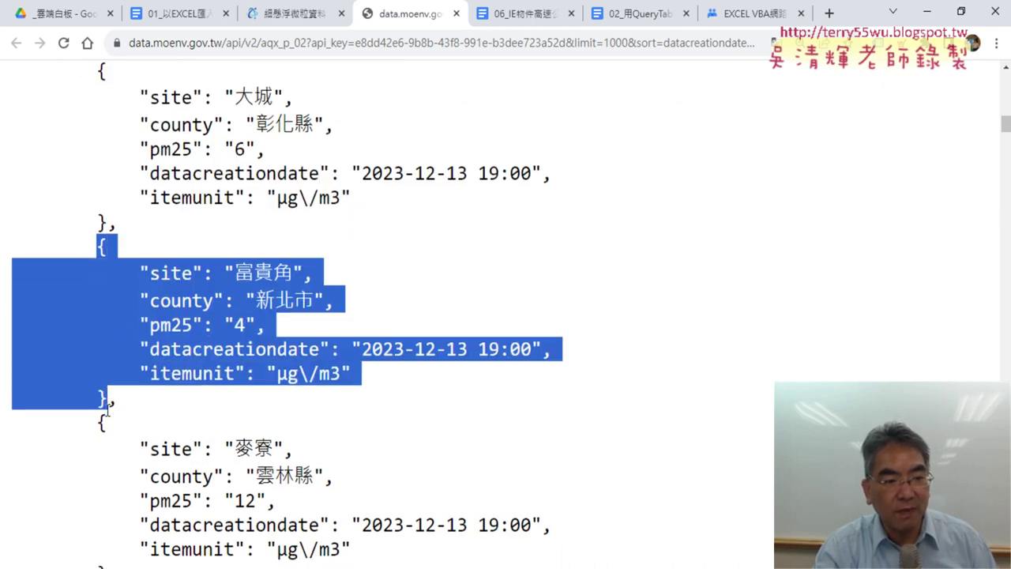
scroll(109, 406, down, 2)
drag(97, 282, 110, 433)
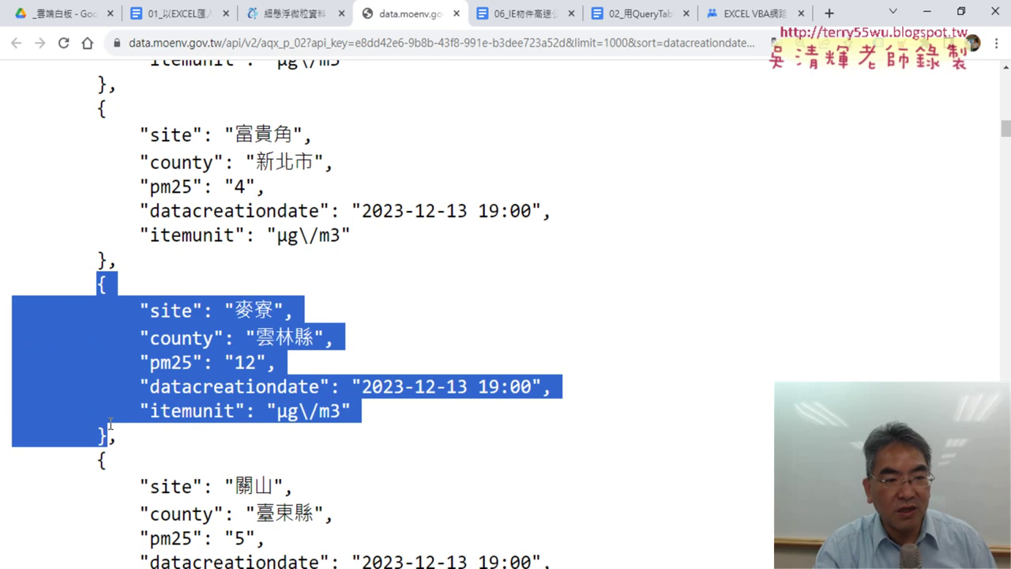
scroll(111, 427, up, 2)
scroll(116, 261, up, 2)
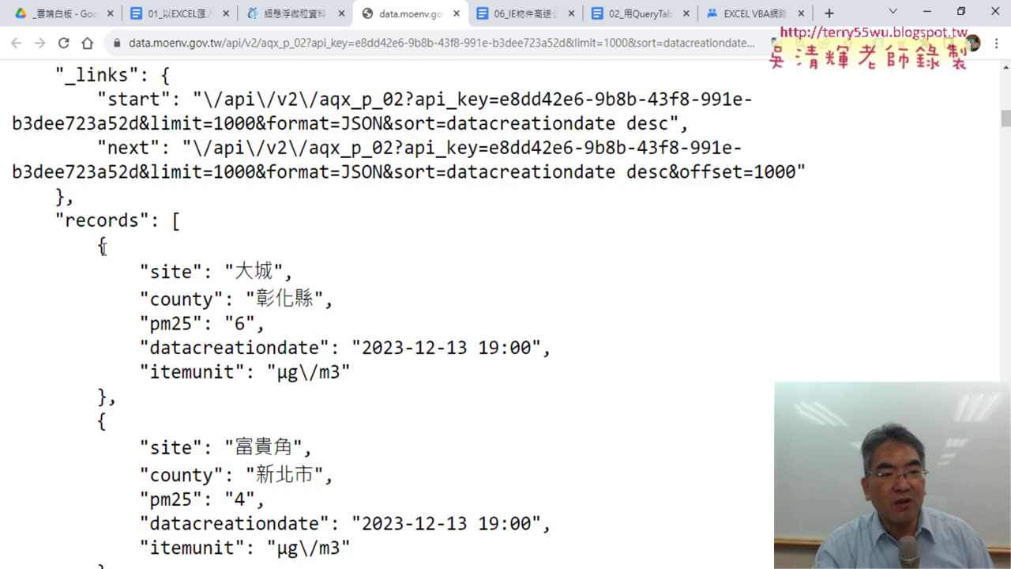
drag(102, 247, 111, 395)
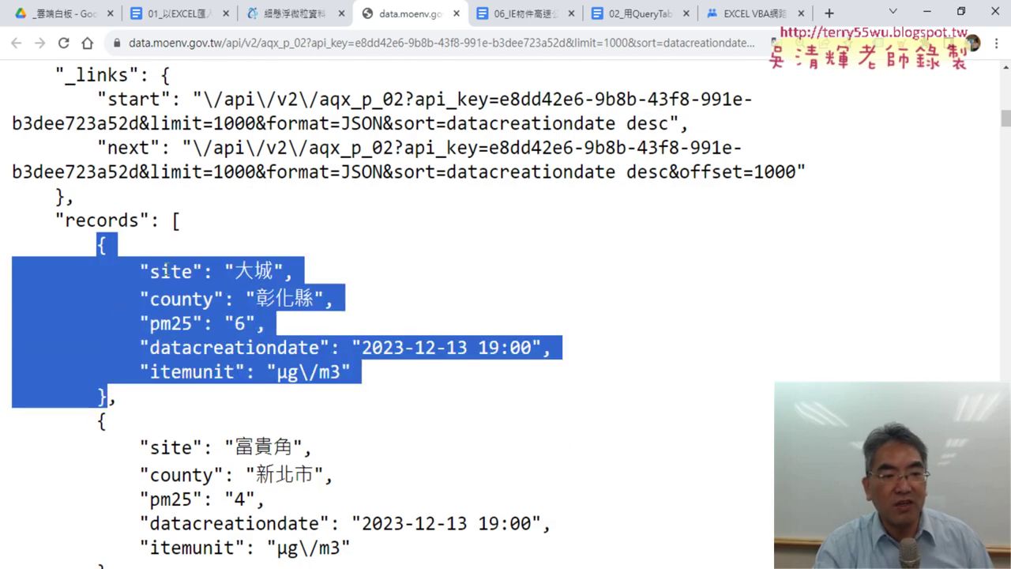
click(220, 276)
drag(141, 272, 203, 277)
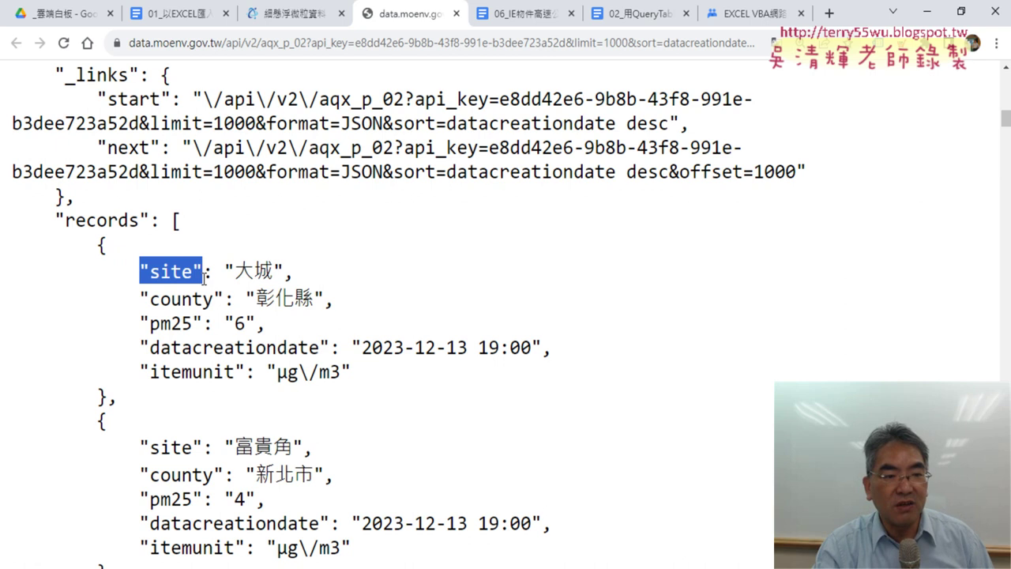
drag(289, 271, 224, 271)
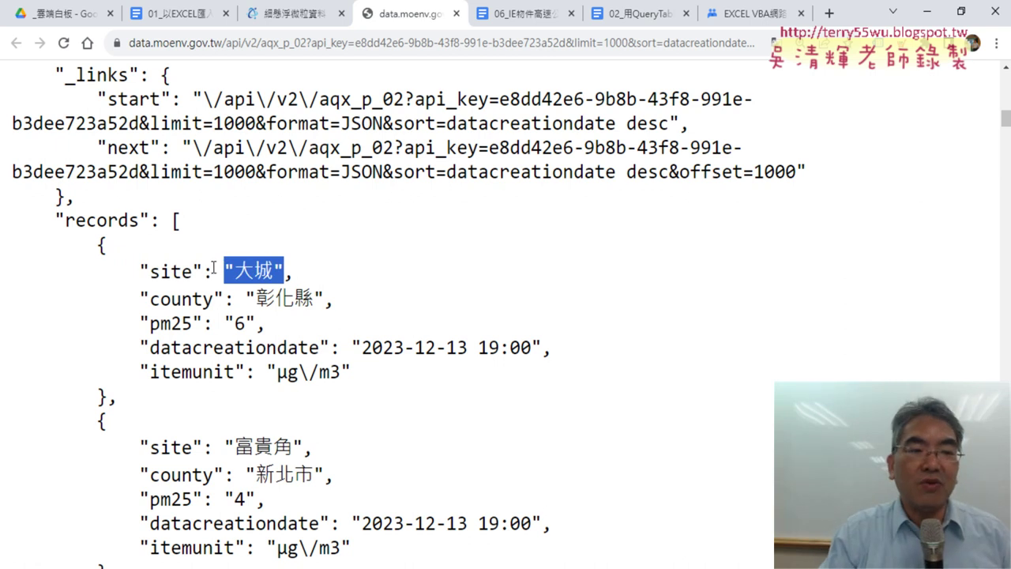
drag(203, 272, 140, 271)
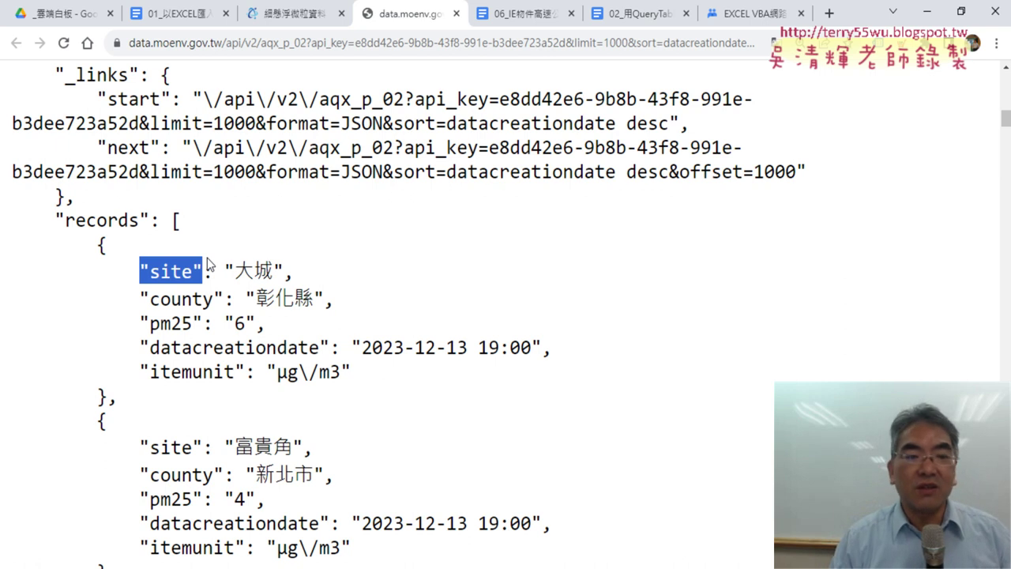
drag(226, 270, 282, 270)
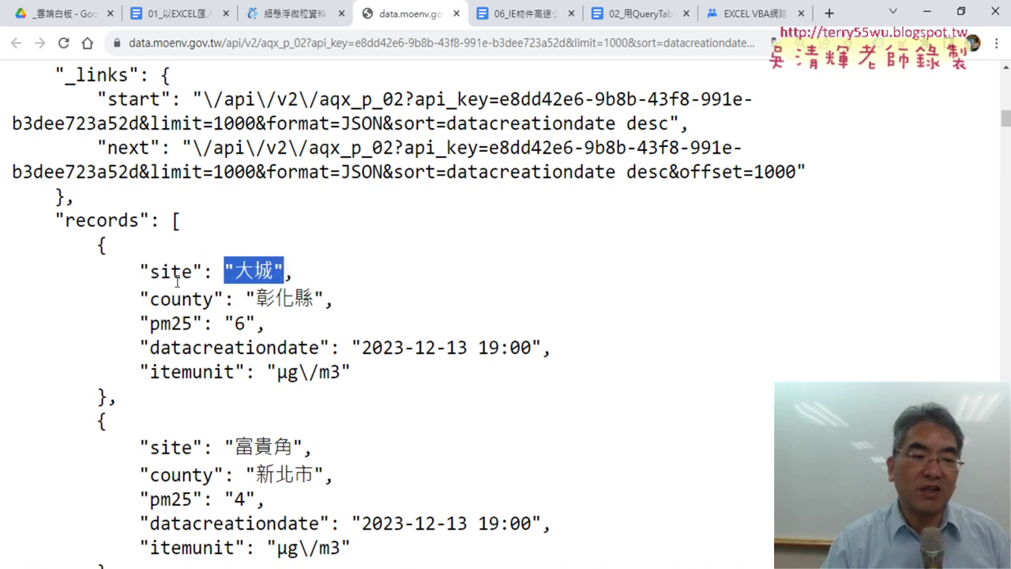
drag(139, 271, 202, 271)
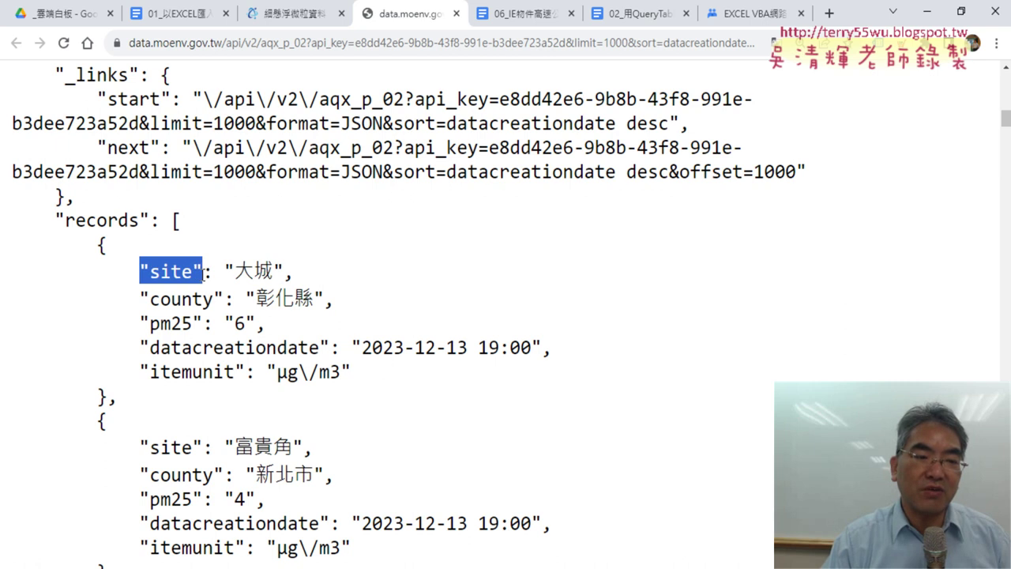
click(249, 273)
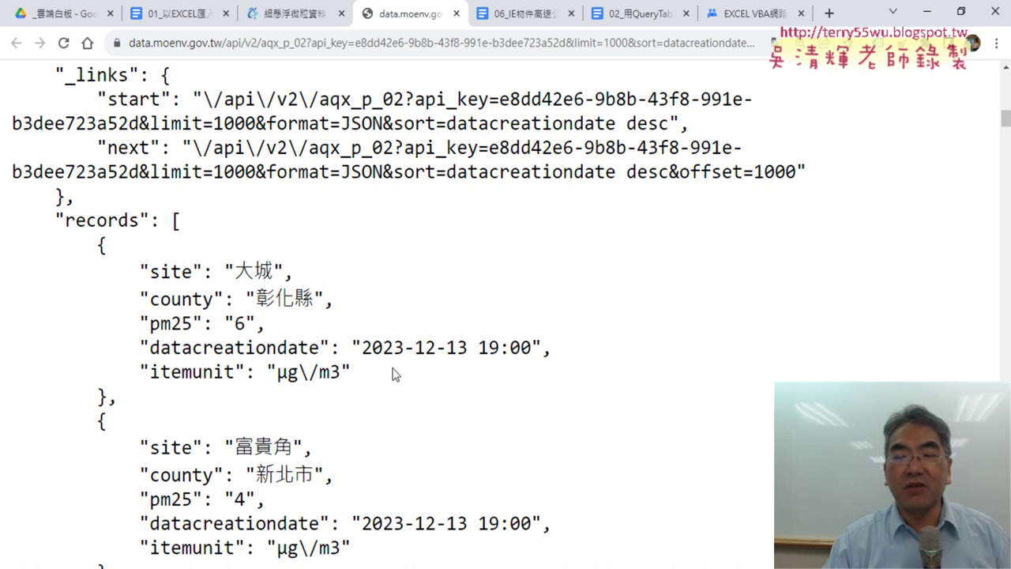
scroll(377, 372, down, 1)
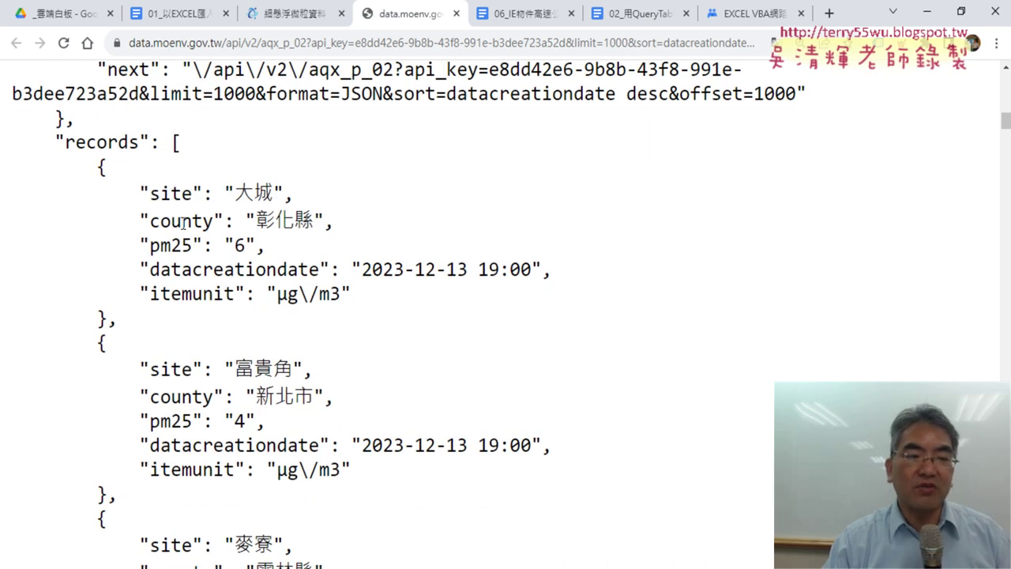
scroll(183, 223, down, 1)
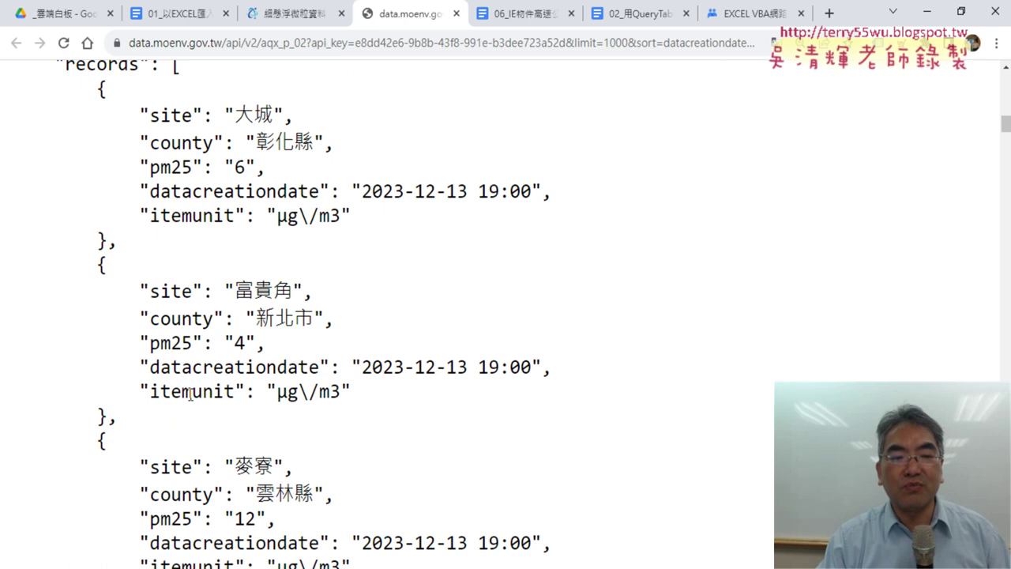
scroll(190, 393, down, 3)
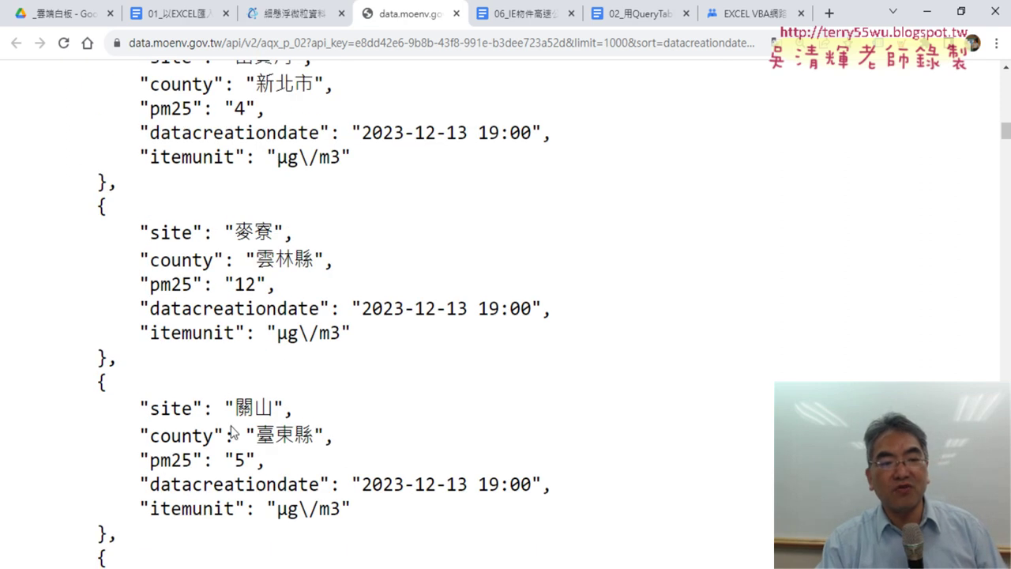
double_click(263, 231)
double_click(305, 259)
click(242, 289)
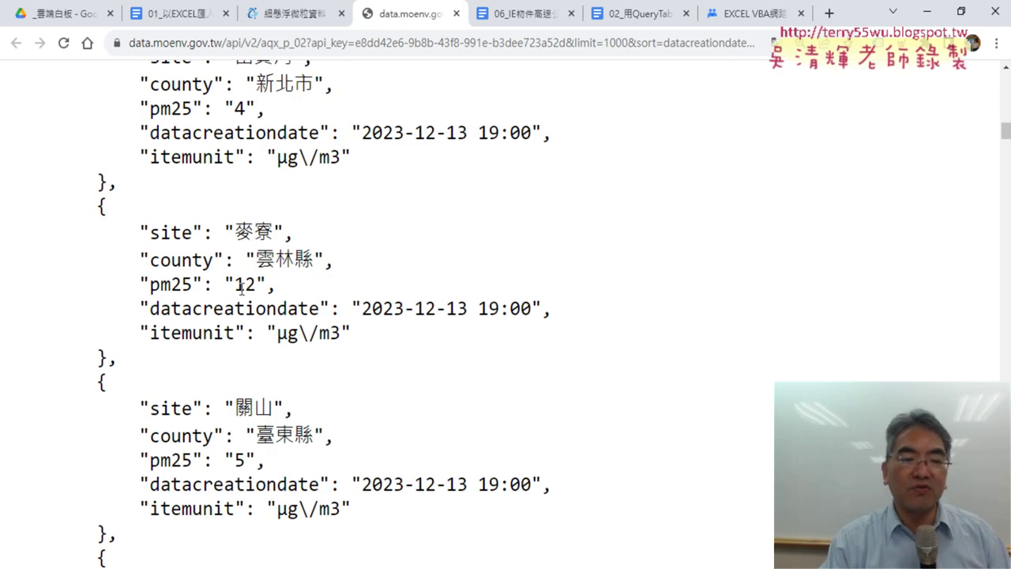
drag(241, 289, 256, 286)
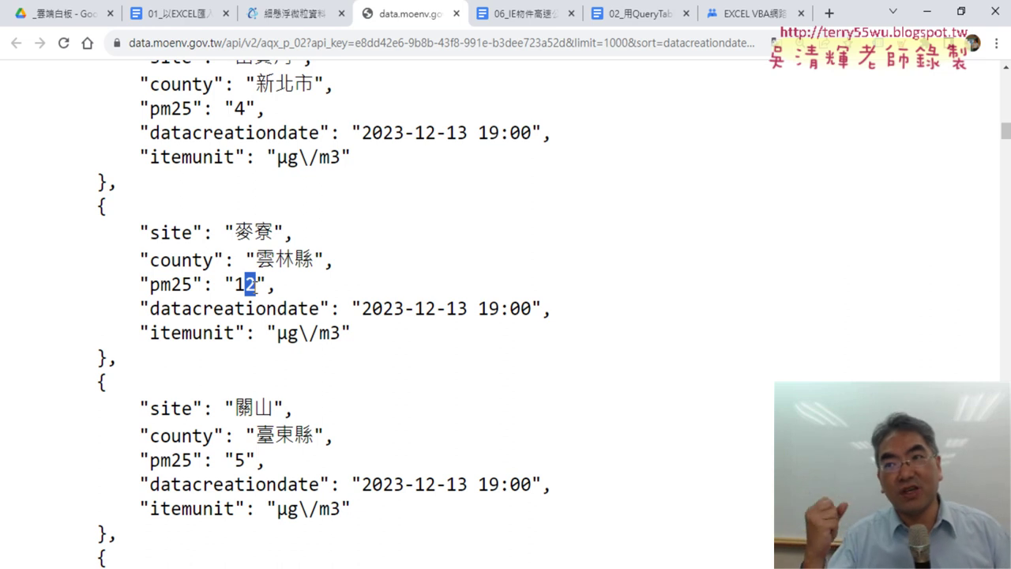
scroll(144, 216, up, 1)
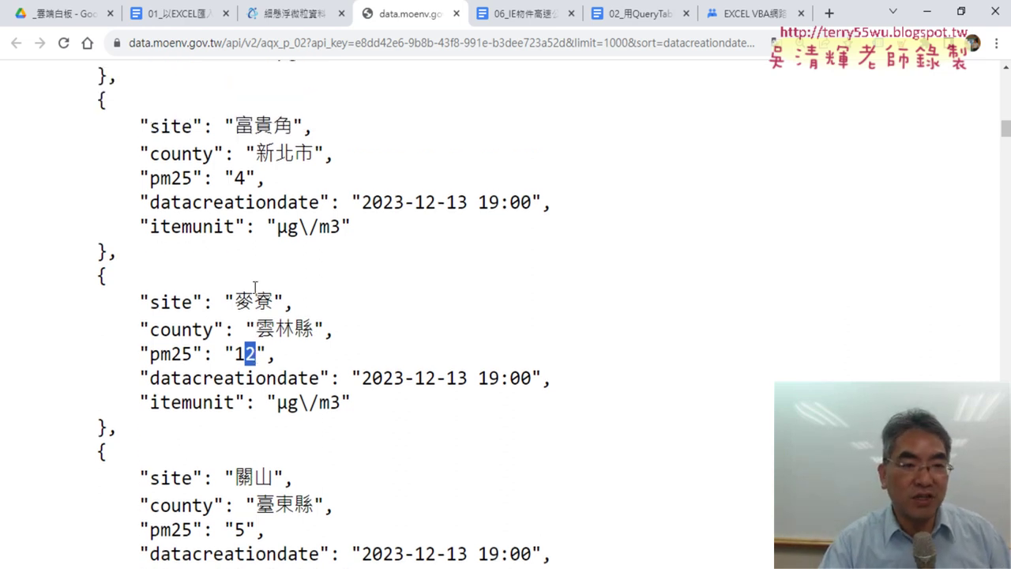
scroll(144, 217, up, 2)
scroll(144, 216, up, 2)
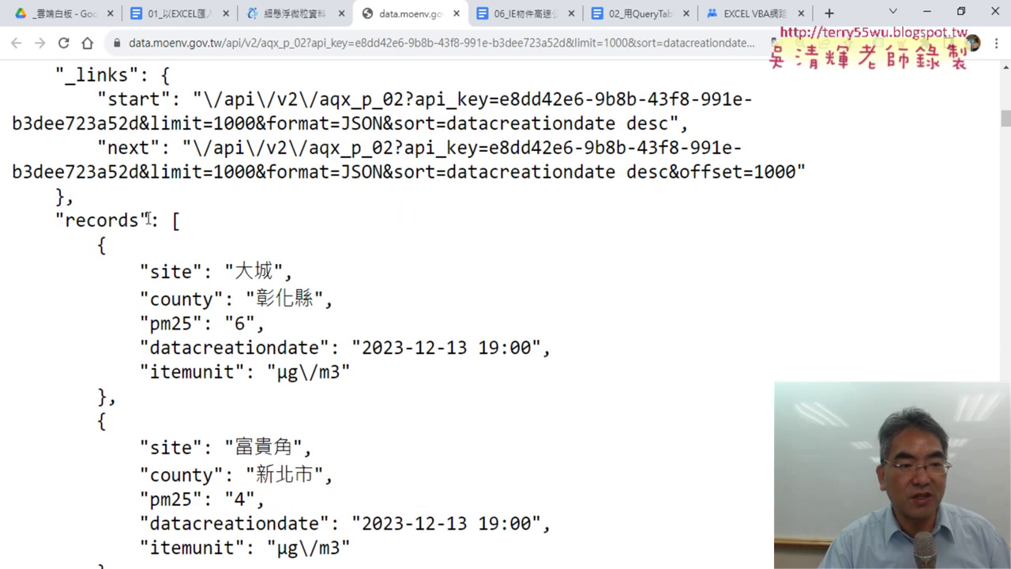
drag(148, 219, 62, 220)
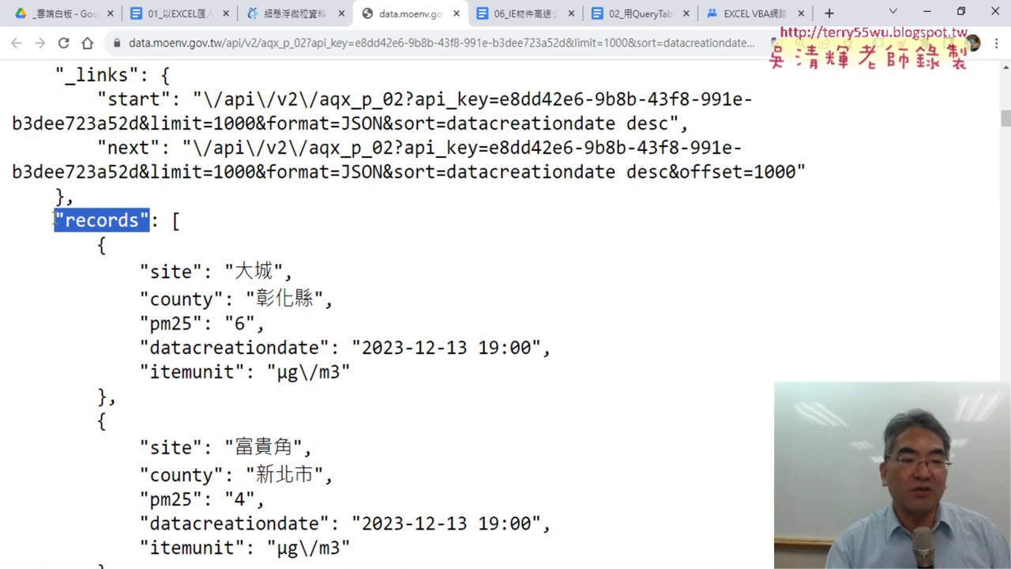
drag(89, 252, 105, 389)
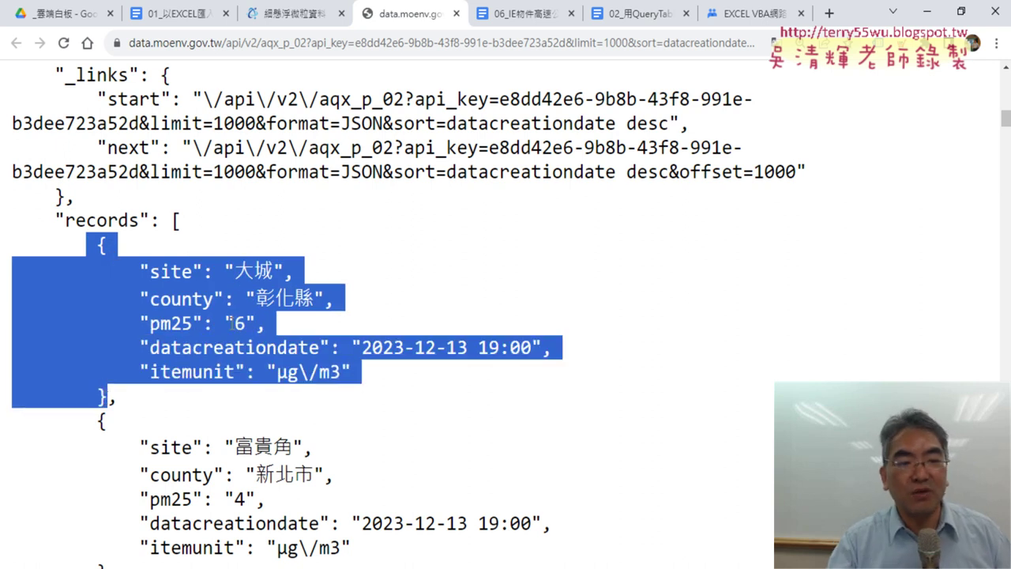
click(371, 304)
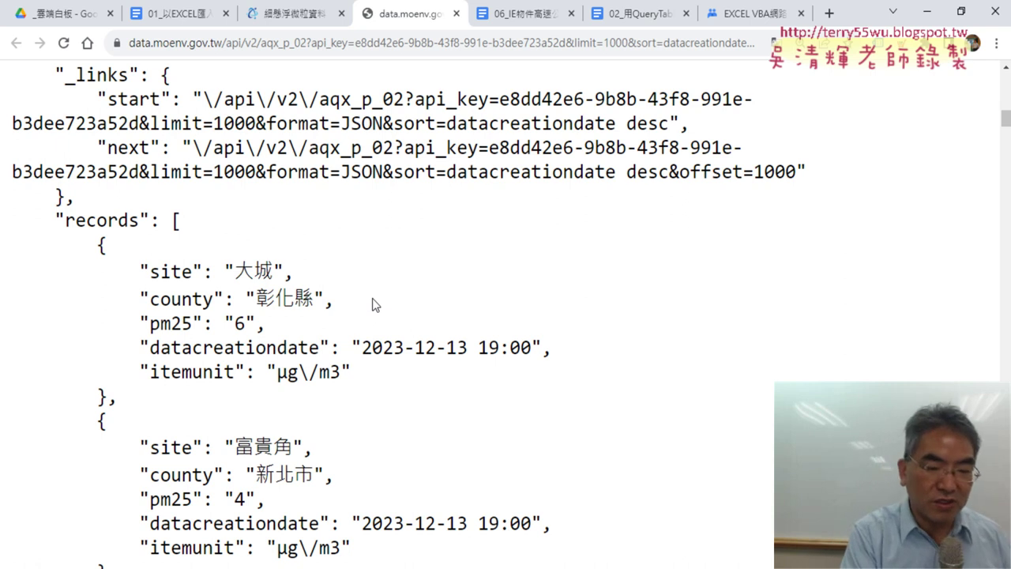
mouse_move(236, 279)
mouse_down()
mouse_move(272, 278)
mouse_move(289, 302)
mouse_up()
drag(234, 329, 253, 328)
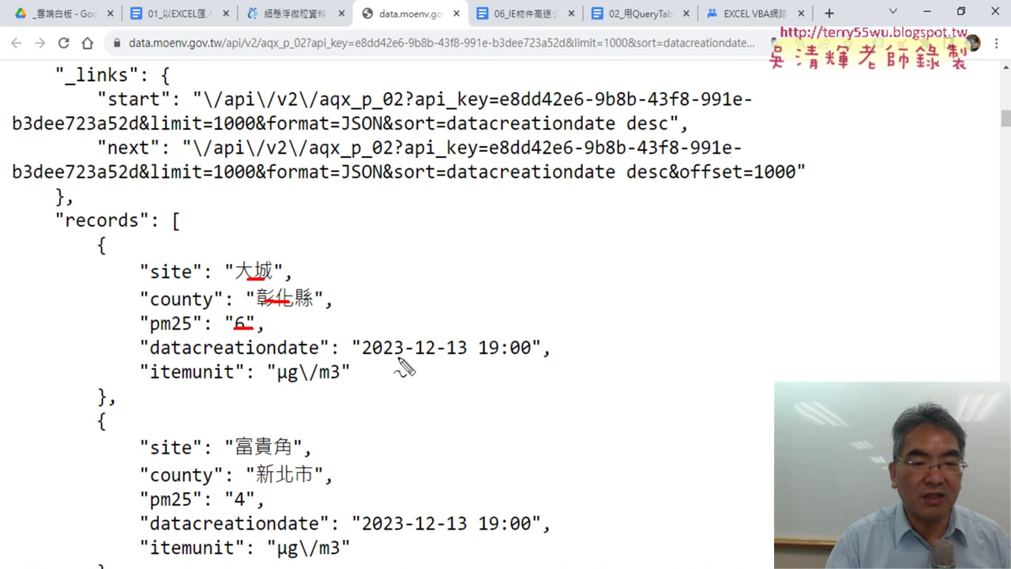
drag(398, 356, 464, 357)
drag(286, 385, 348, 389)
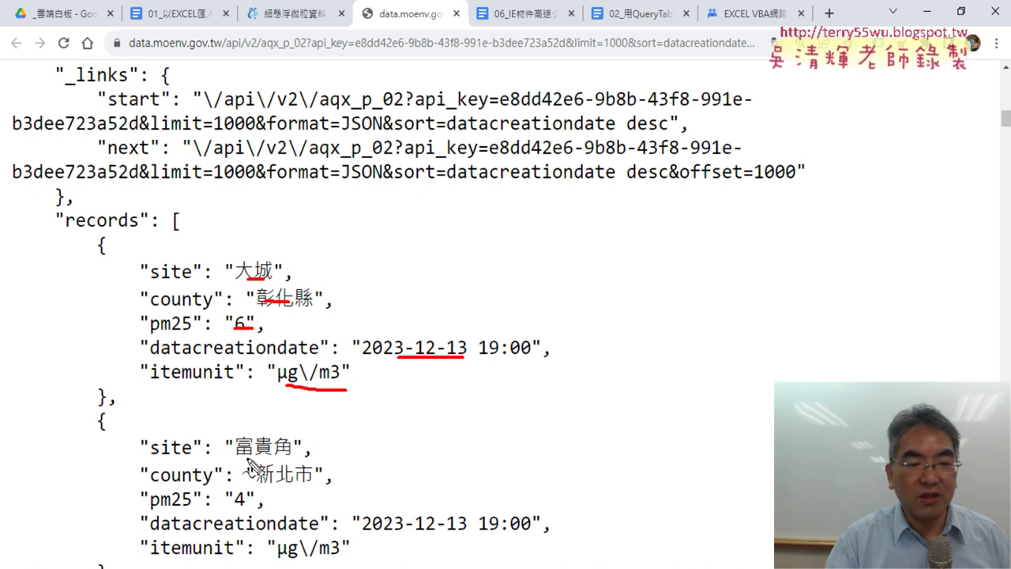
drag(246, 458, 264, 455)
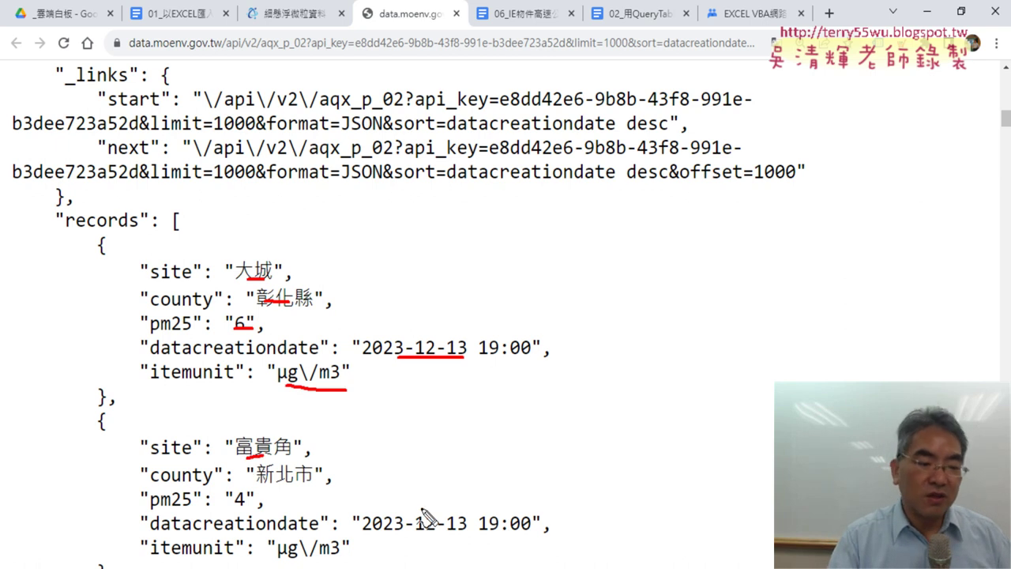
key(Escape)
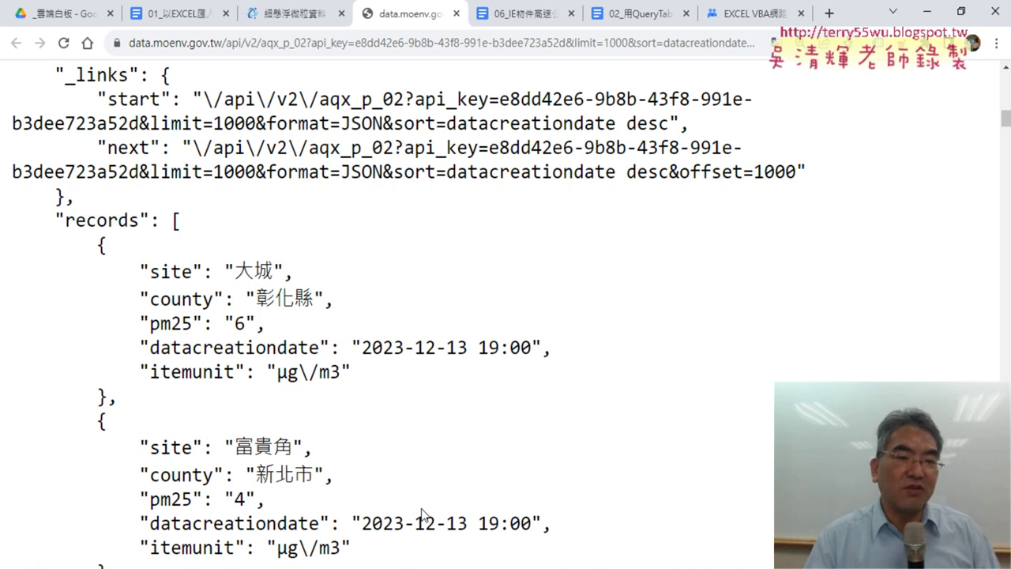
Open JSON Editor Online from the lesson's jsoneditoronline.org link in a new tab.
click(197, 15)
scroll(675, 293, down, 4)
scroll(675, 294, down, 3)
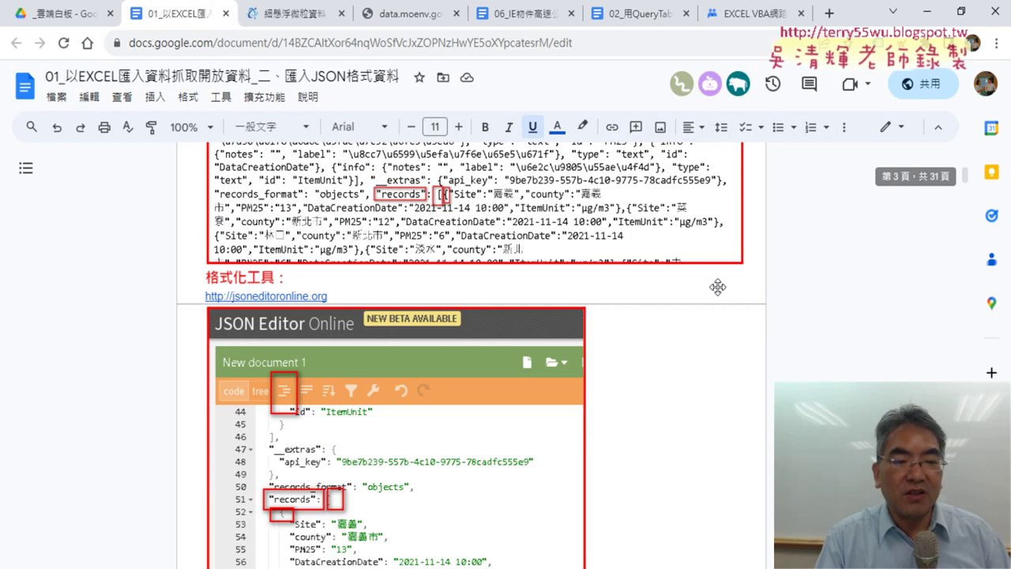
scroll(673, 296, down, 3)
scroll(671, 304, down, 2)
scroll(672, 308, down, 1)
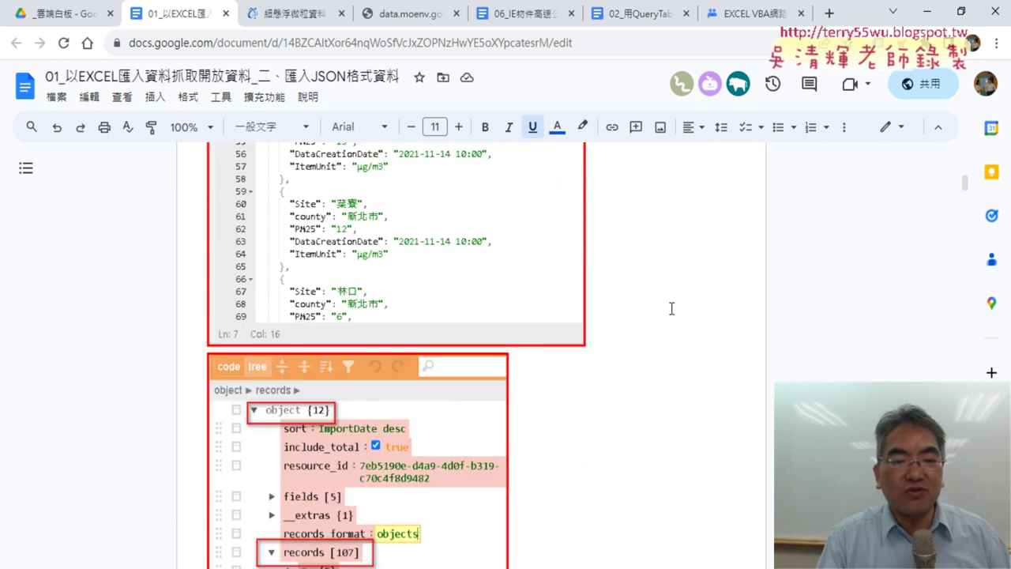
scroll(671, 308, up, 2)
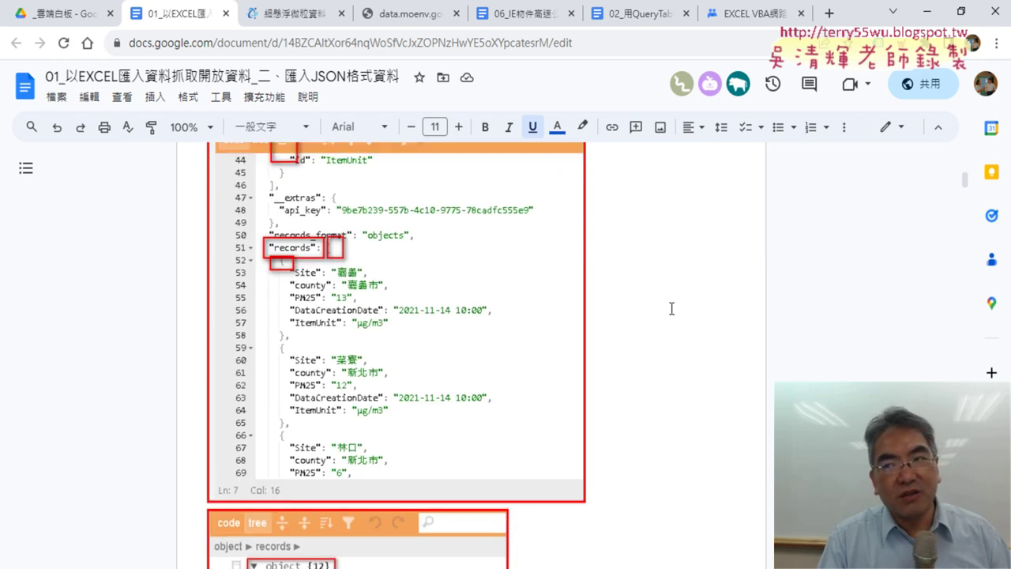
scroll(672, 308, up, 1)
scroll(672, 309, up, 1)
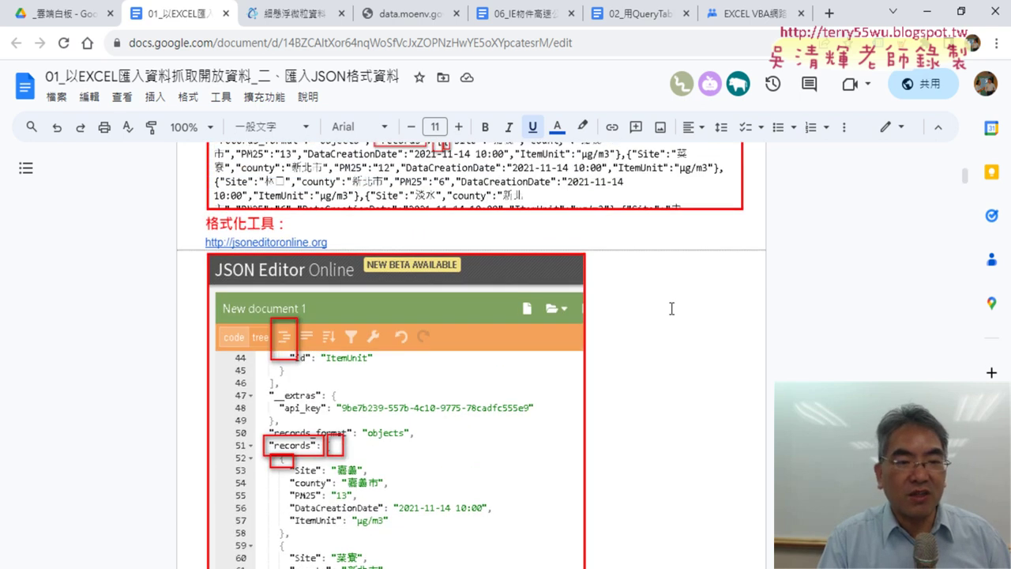
scroll(672, 309, up, 2)
click(273, 357)
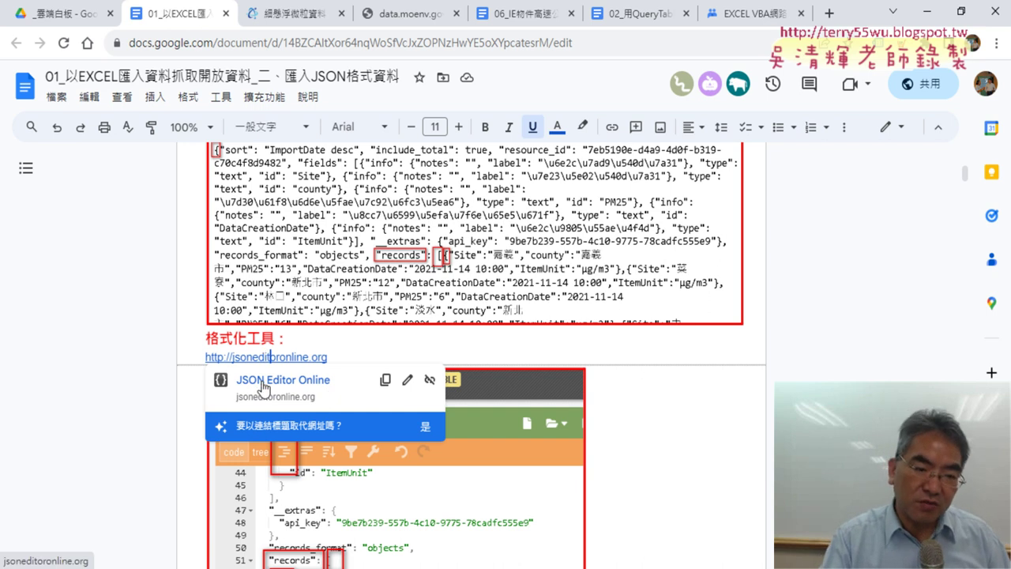
click(307, 380)
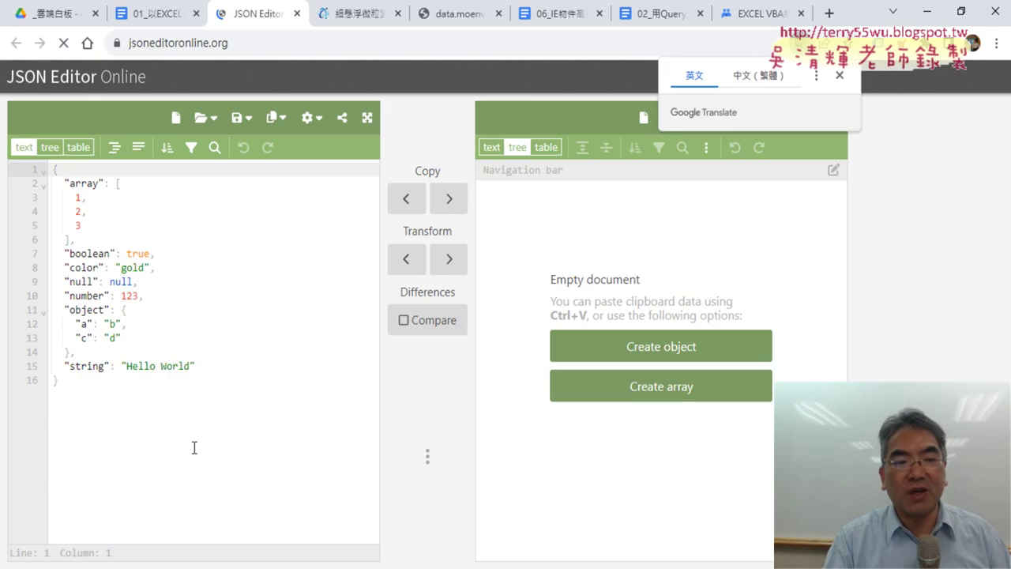
Delete the sample JSON from the left editor and return to the raw PM2.5 data page.
drag(194, 448, 22, 140)
key(Delete)
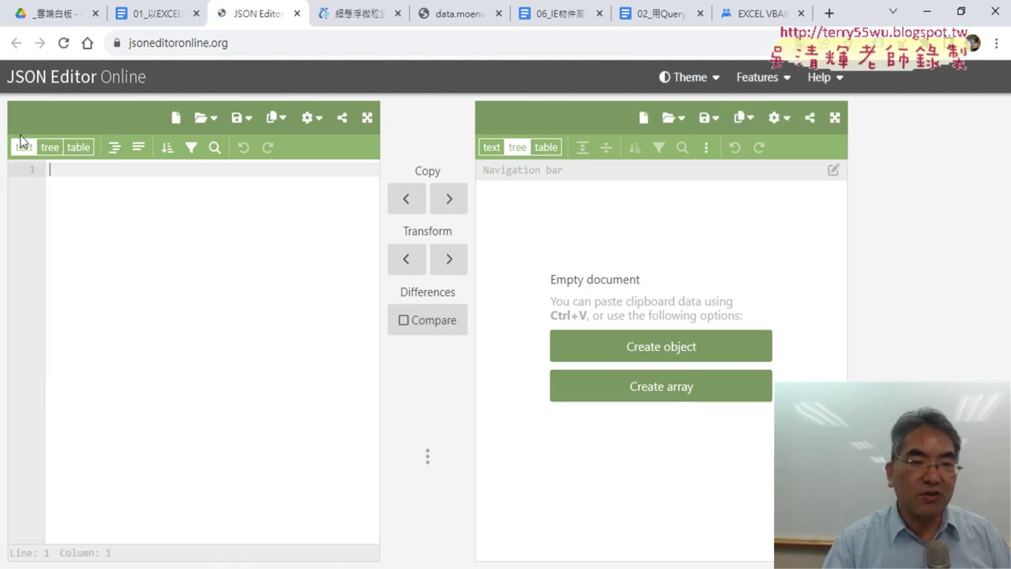
click(458, 14)
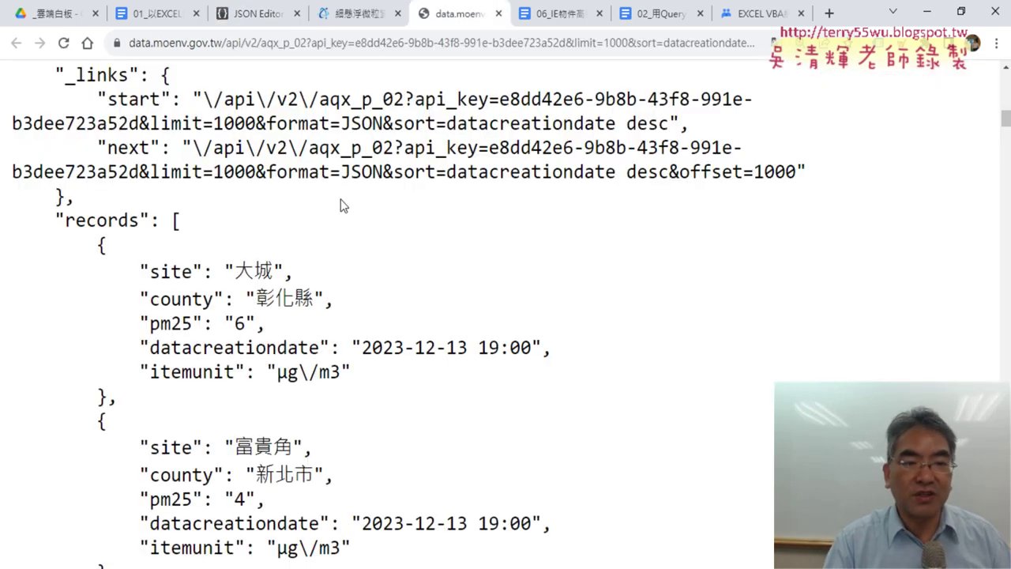
Select all of the raw PM2.5 JSON text and switch to JSON Editor Online.
scroll(340, 202, up, 3)
scroll(341, 202, up, 5)
scroll(340, 201, up, 5)
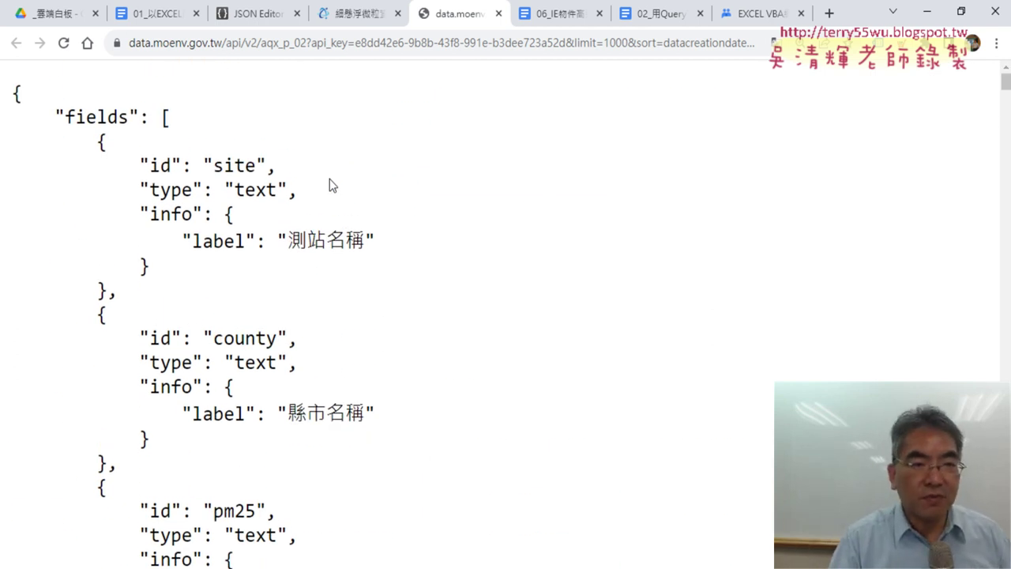
key(ctrl+a)
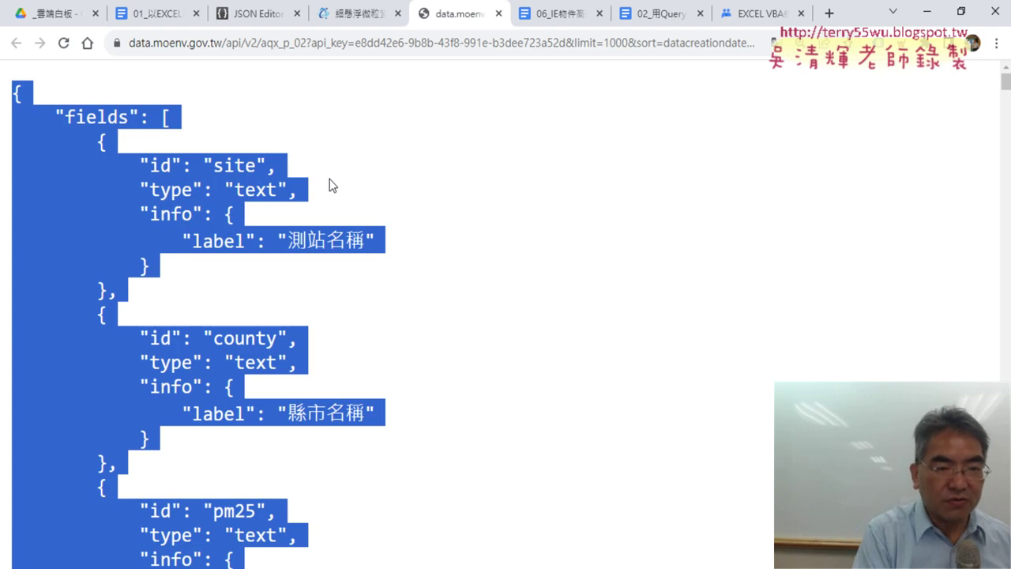
click(257, 14)
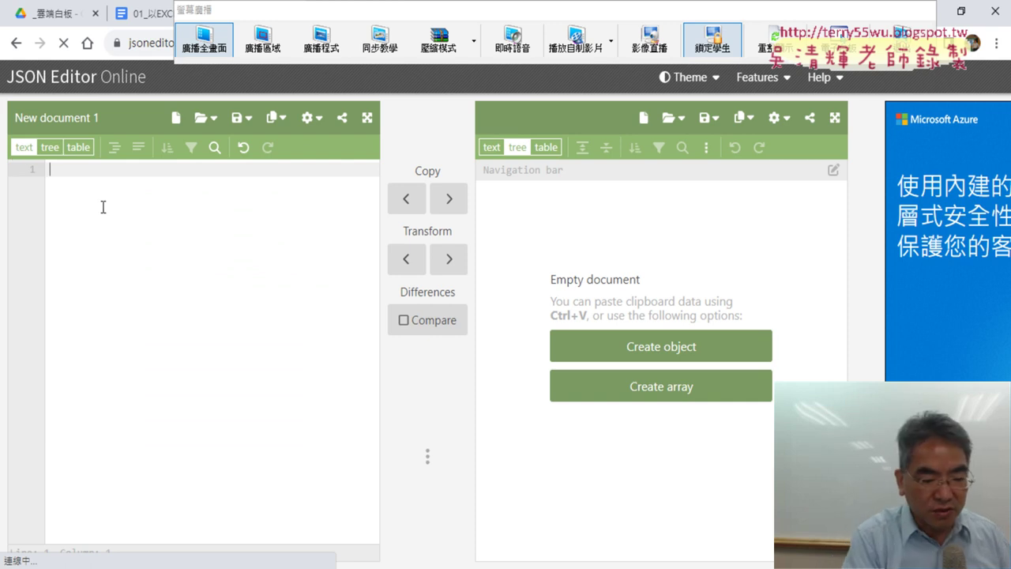
Paste the PM2.5 JSON into the left editor, view it as a tree, and collapse the root object.
key(ctrl+v)
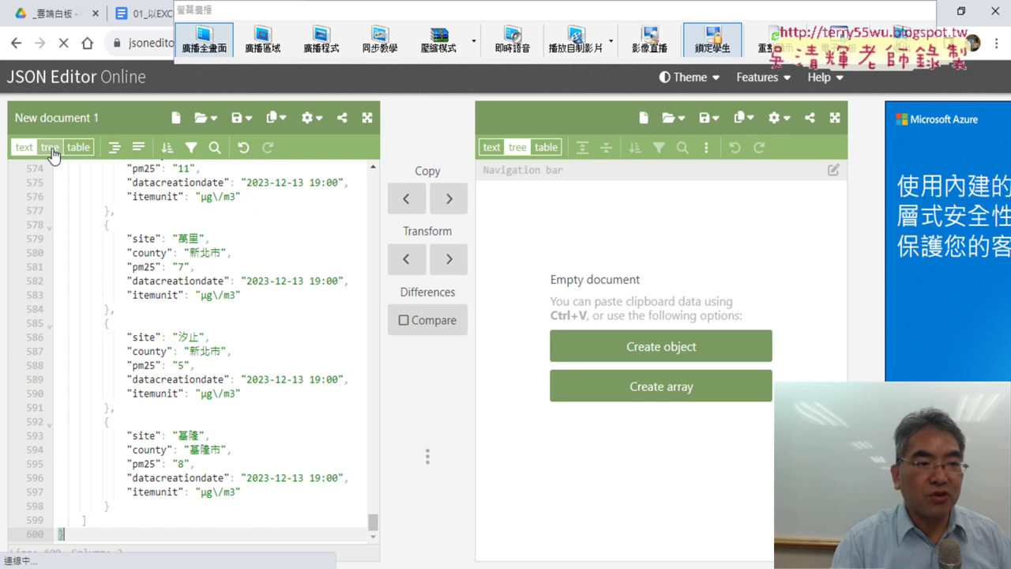
click(51, 152)
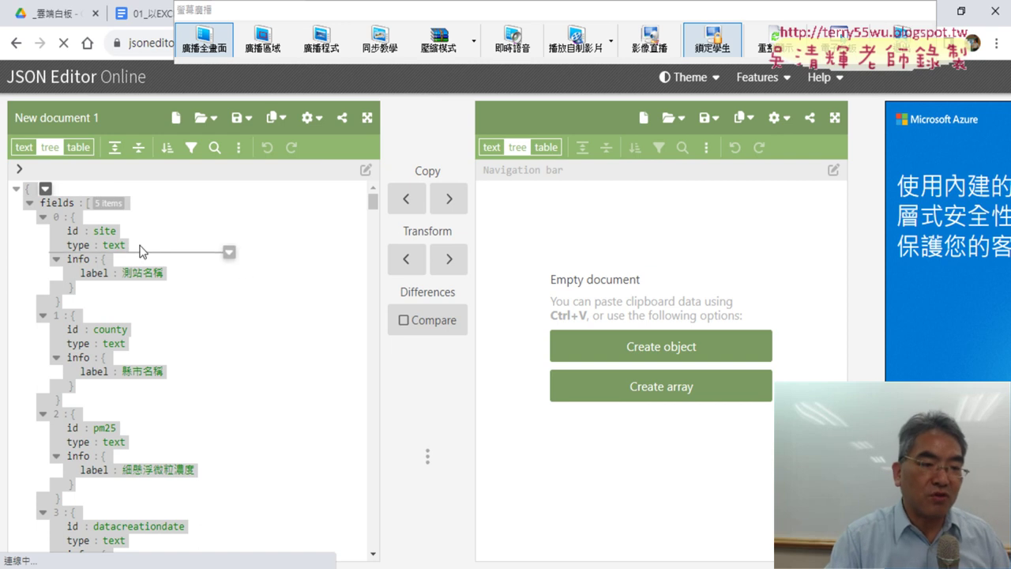
click(45, 189)
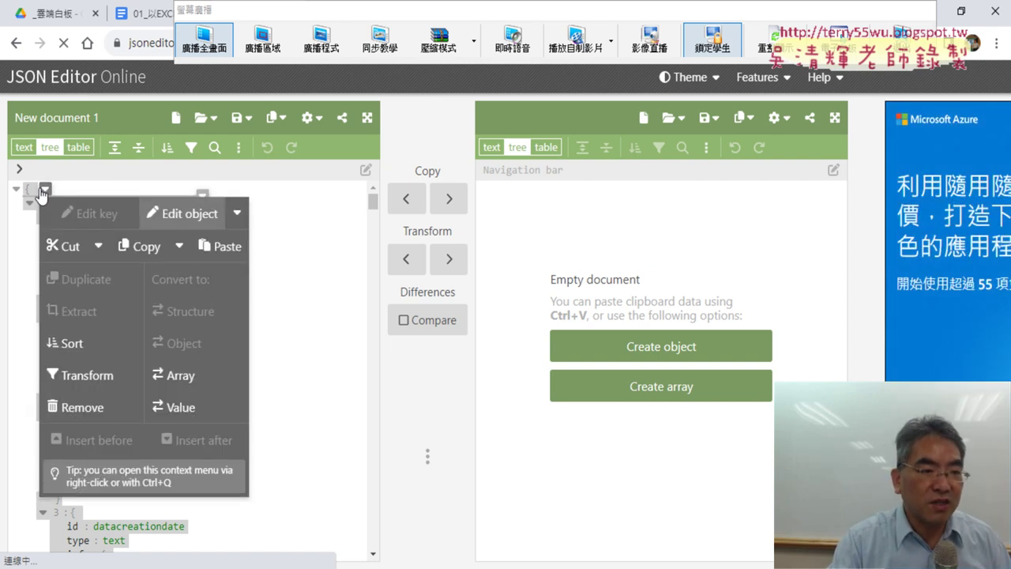
click(14, 196)
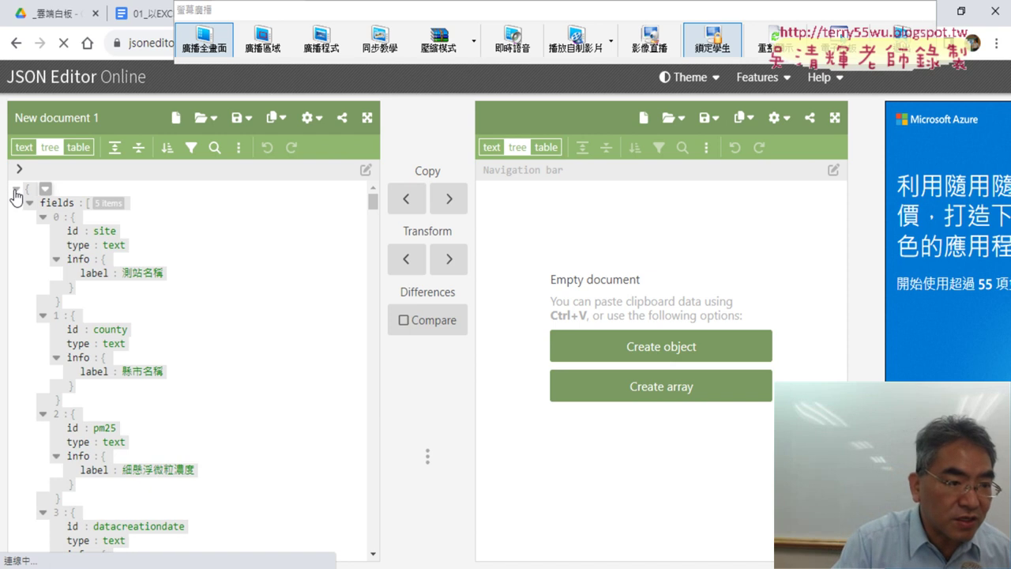
click(15, 195)
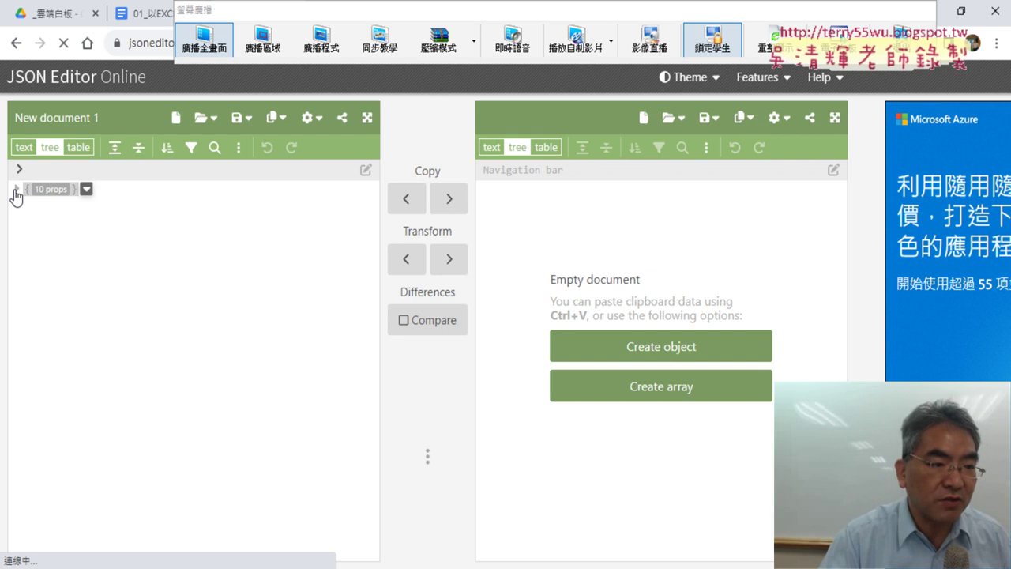
Expand the root object and the 78-item records array, toggling record 0 to show its five fields.
click(15, 191)
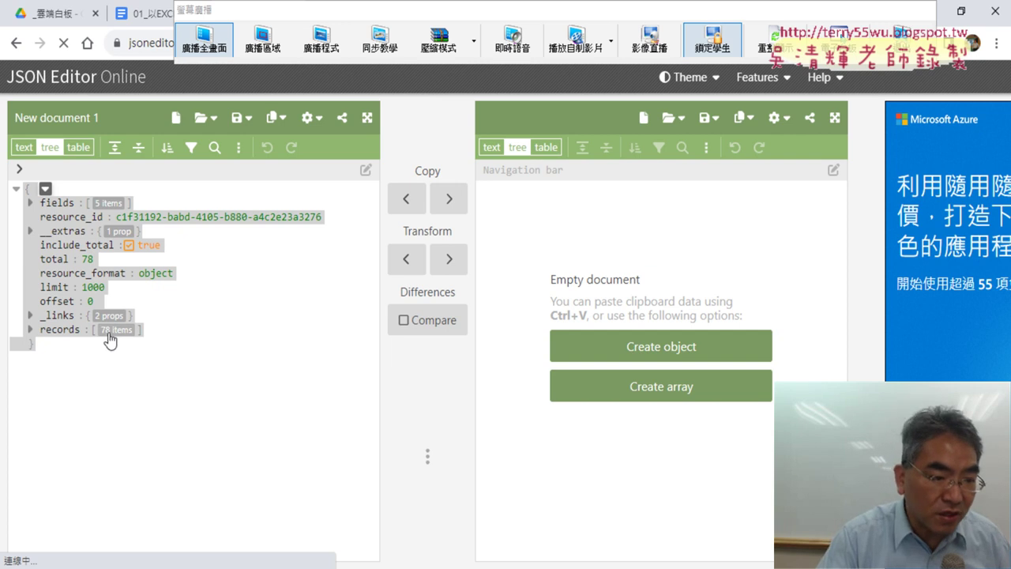
click(28, 331)
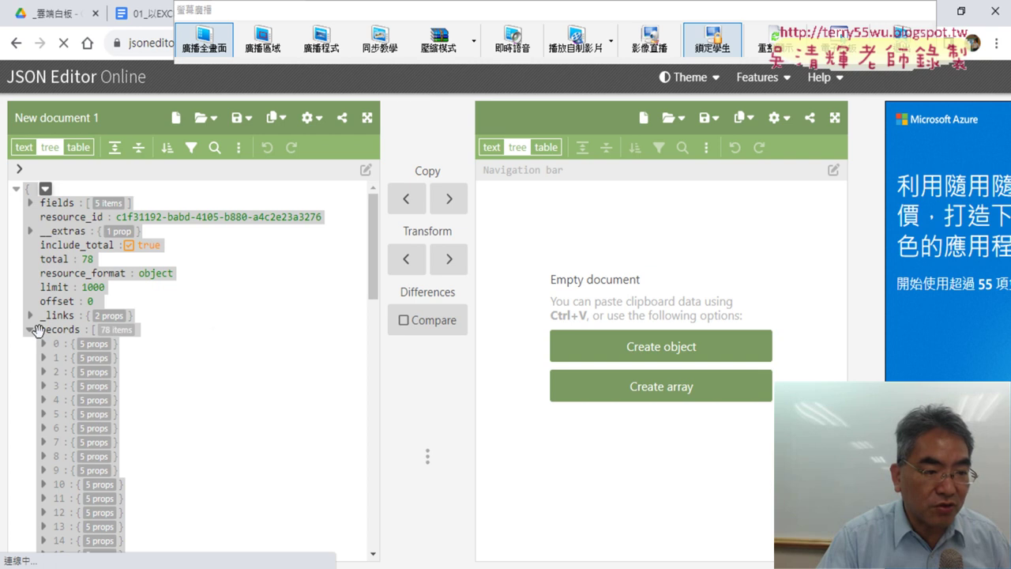
scroll(214, 300, down, 5)
scroll(215, 288, up, 3)
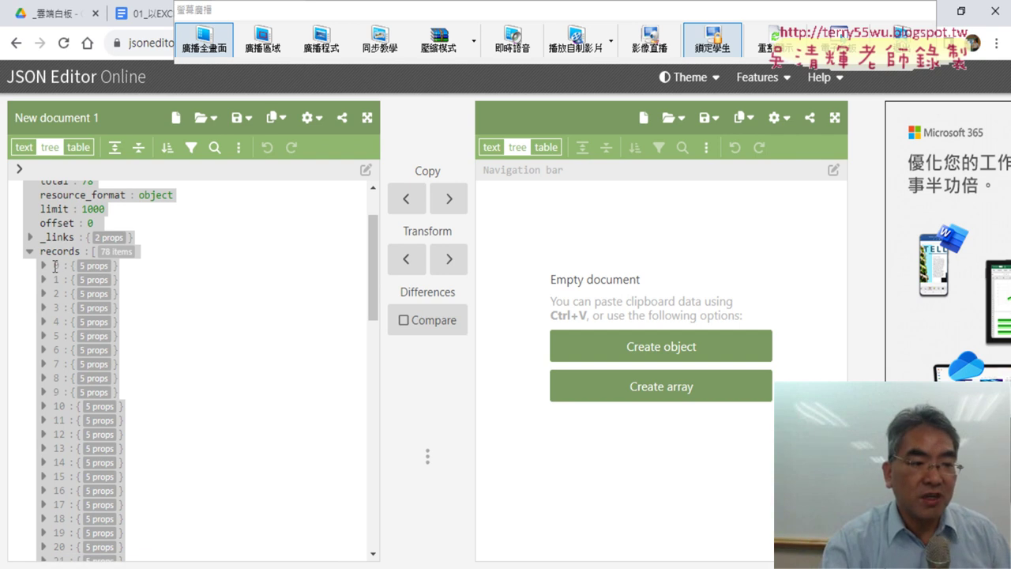
click(43, 267)
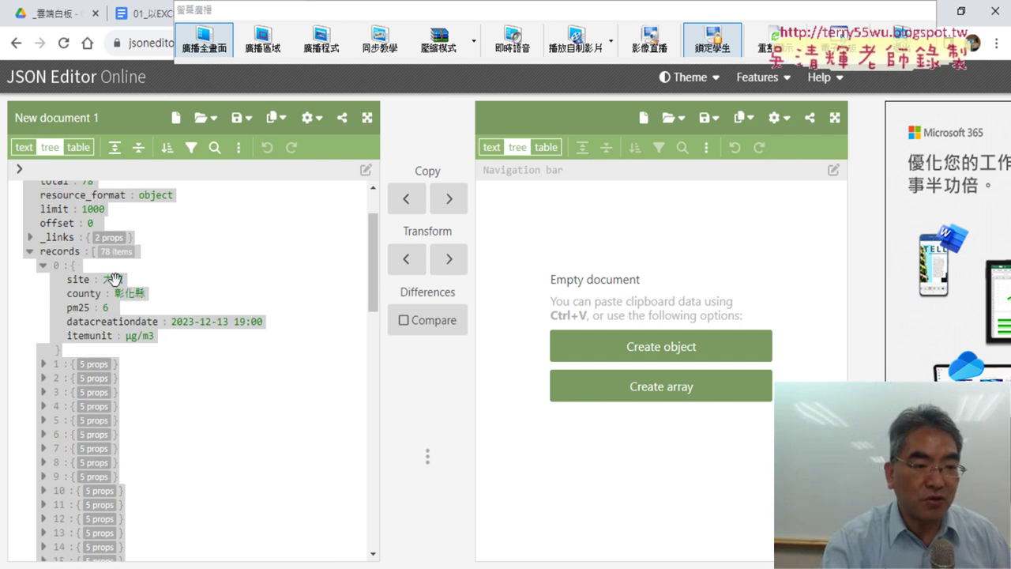
click(45, 267)
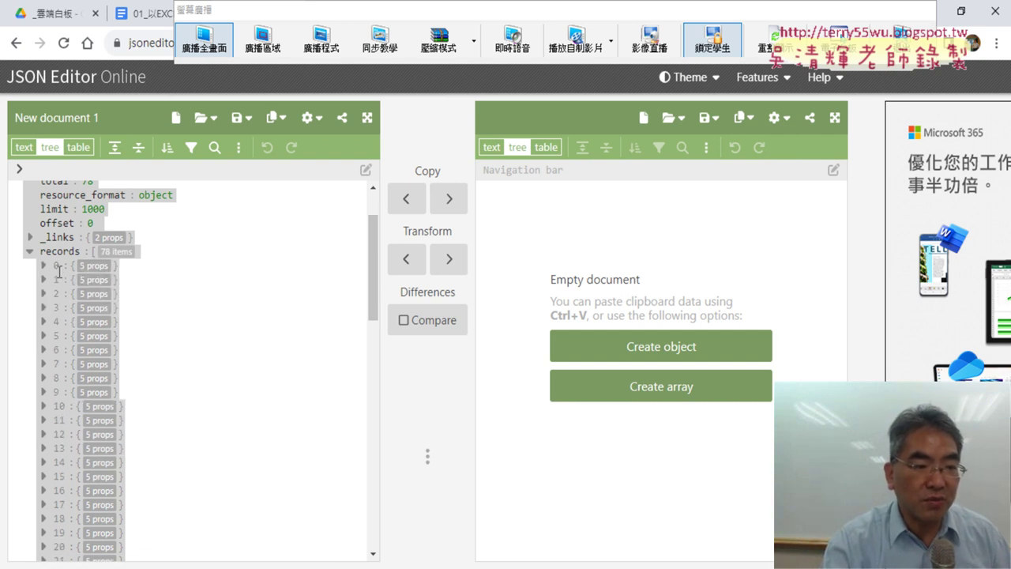
click(43, 267)
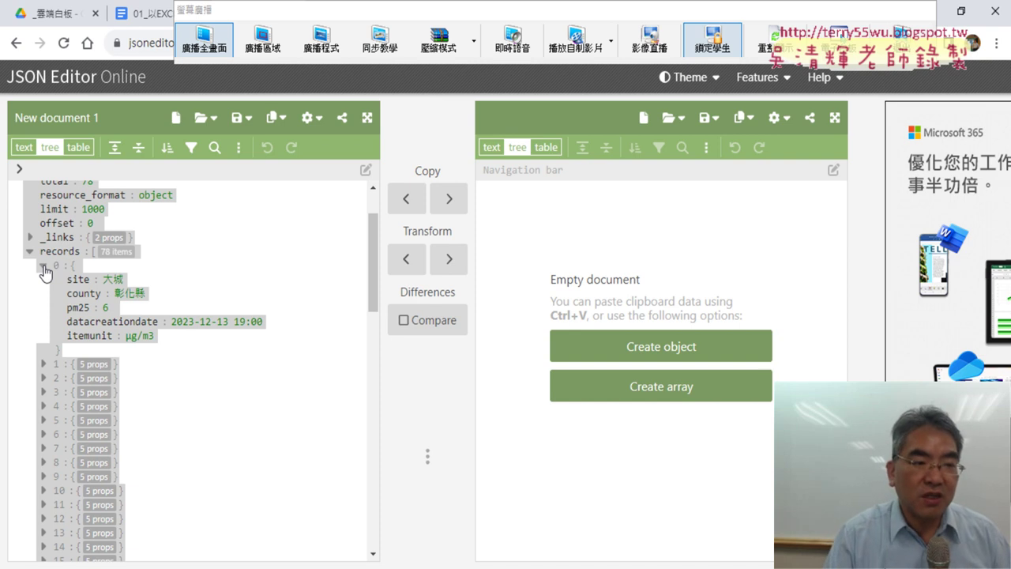
click(44, 267)
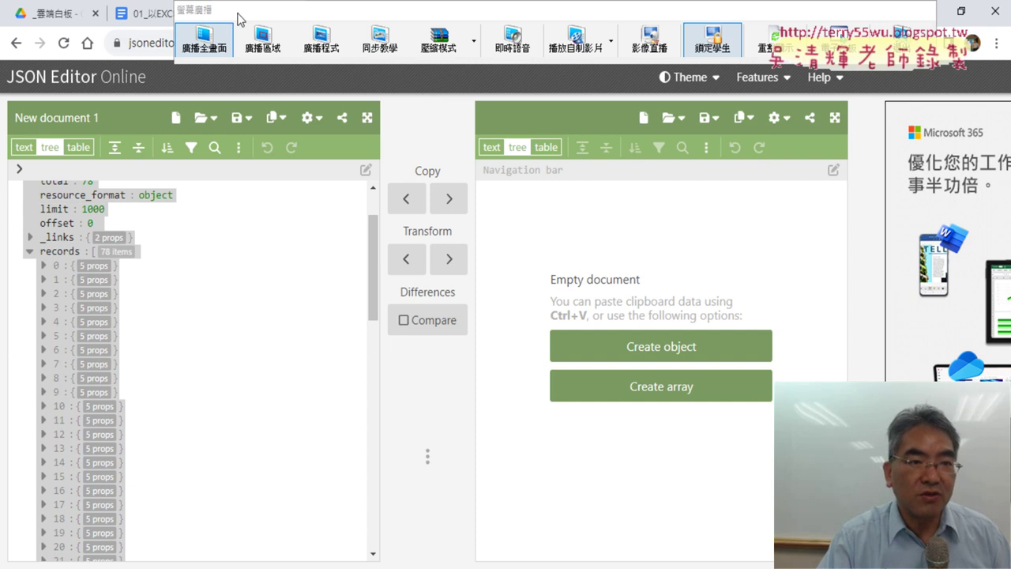
Bring up the 01_以EXCEL lesson notes at the 取得資料 > 從檔案 > 從JSON screenshots.
click(164, 18)
scroll(624, 357, down, 4)
scroll(624, 357, down, 5)
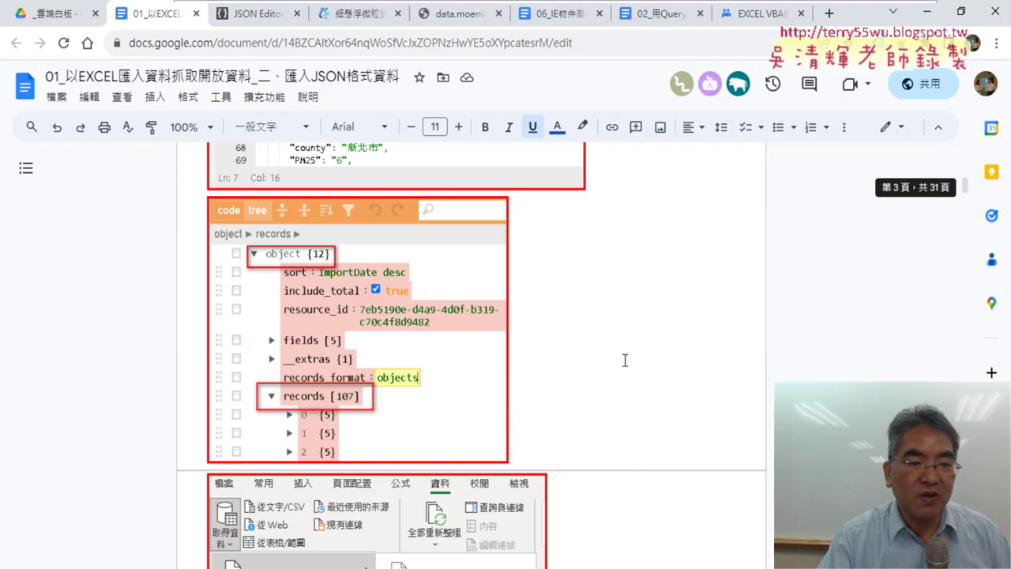
scroll(624, 357, down, 4)
scroll(624, 361, down, 4)
scroll(624, 359, up, 2)
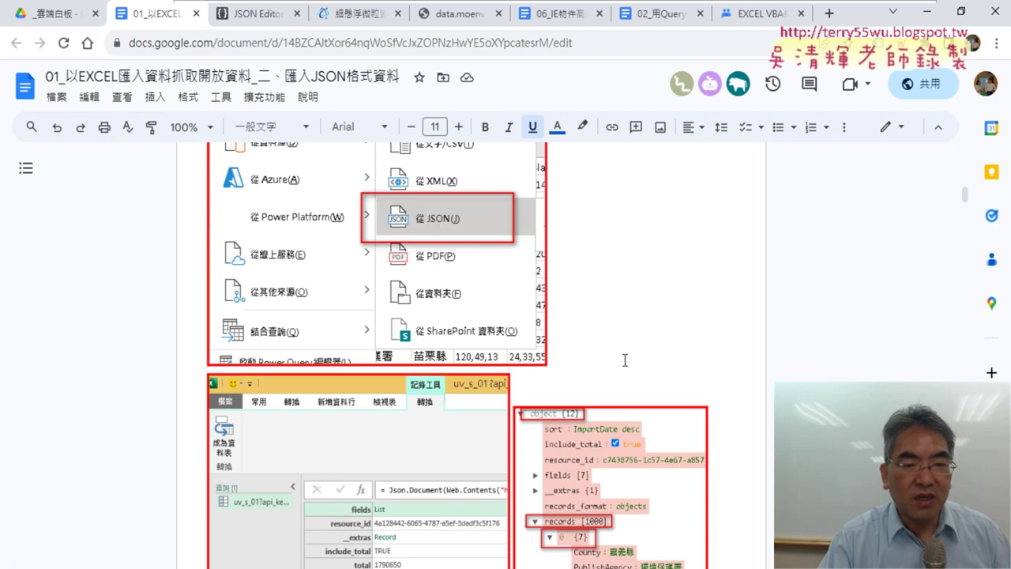
scroll(624, 360, up, 2)
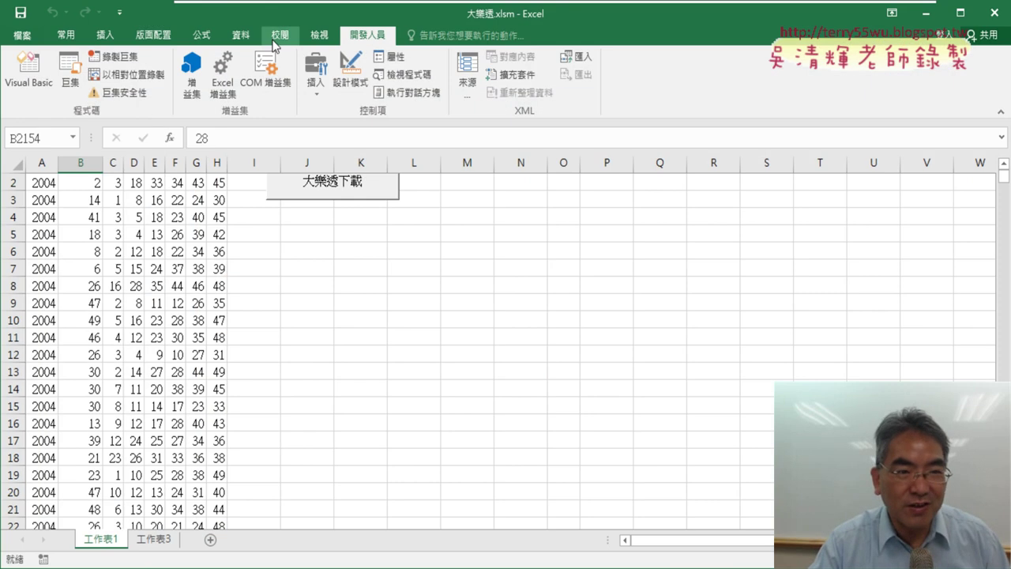
Insert blank sheet 工作表4 and list the 資料 tab's 從其他來源 import options.
click(240, 37)
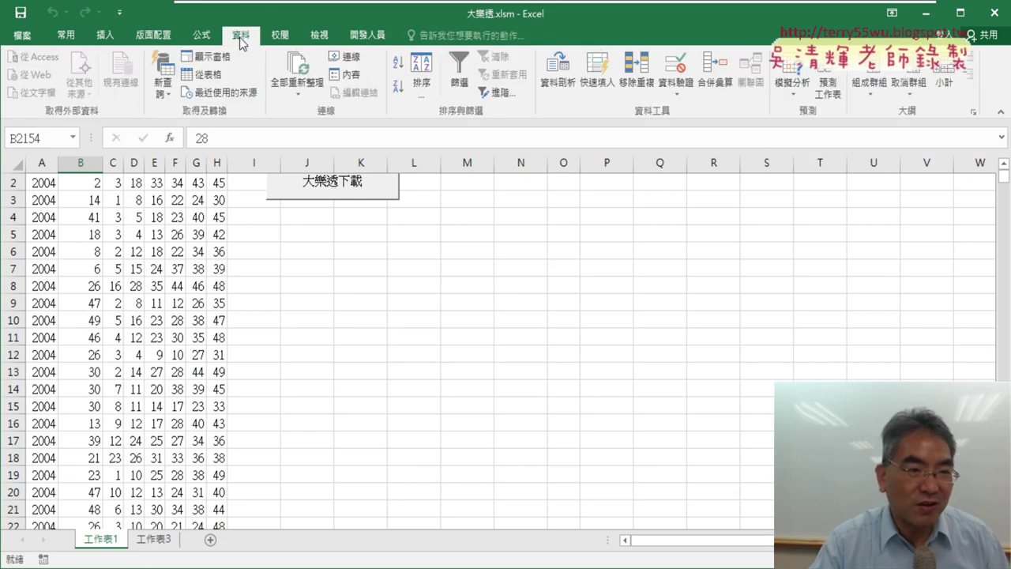
click(210, 540)
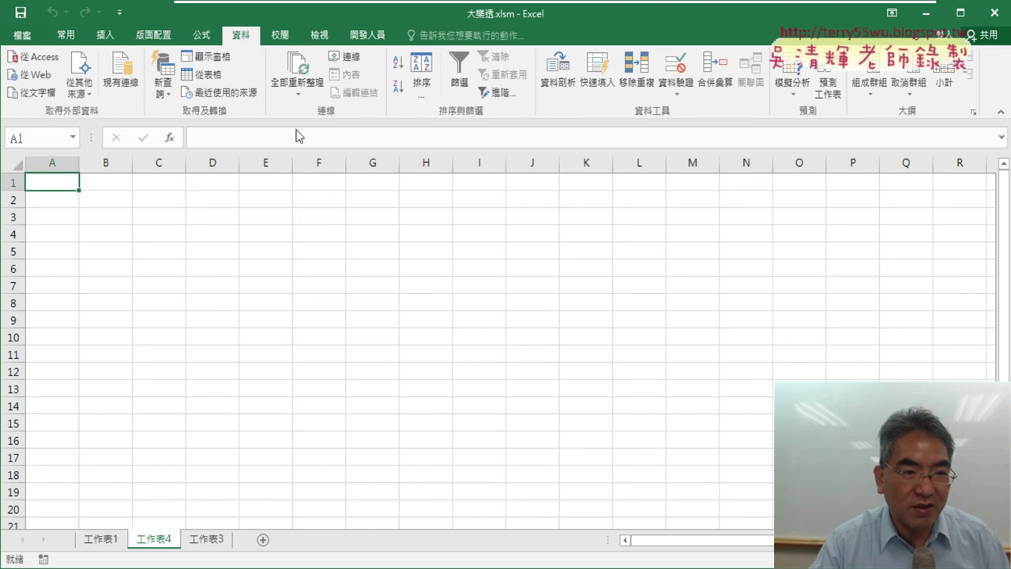
click(77, 93)
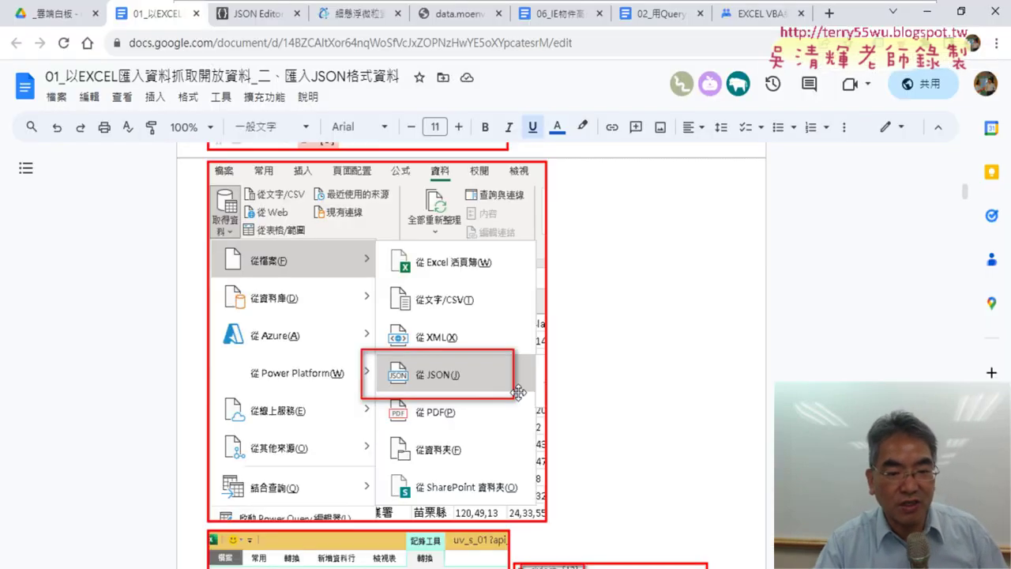
Scroll the lesson notes past the Power Query screenshots to the condensed 下載JSON巨集 VBA macro.
scroll(591, 383, down, 4)
scroll(590, 383, down, 1)
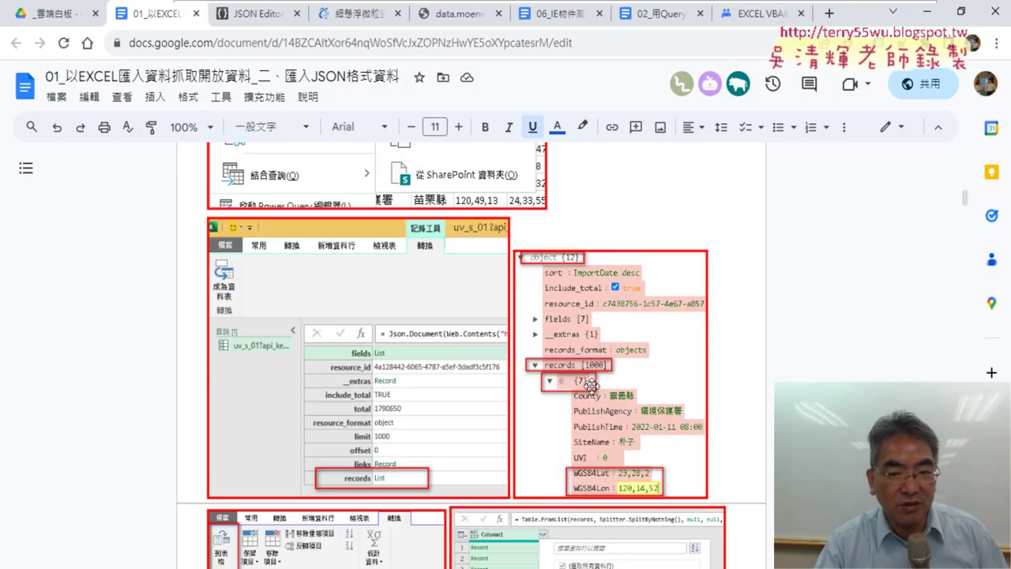
scroll(463, 287, up, 2)
scroll(464, 288, up, 1)
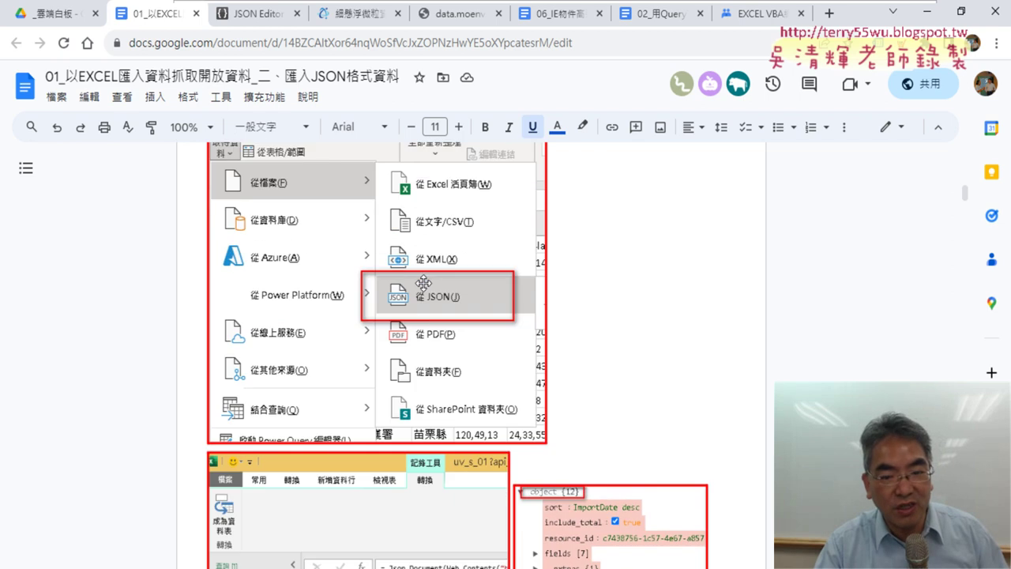
scroll(424, 283, down, 3)
scroll(600, 368, down, 1)
scroll(650, 393, down, 2)
scroll(537, 360, down, 1)
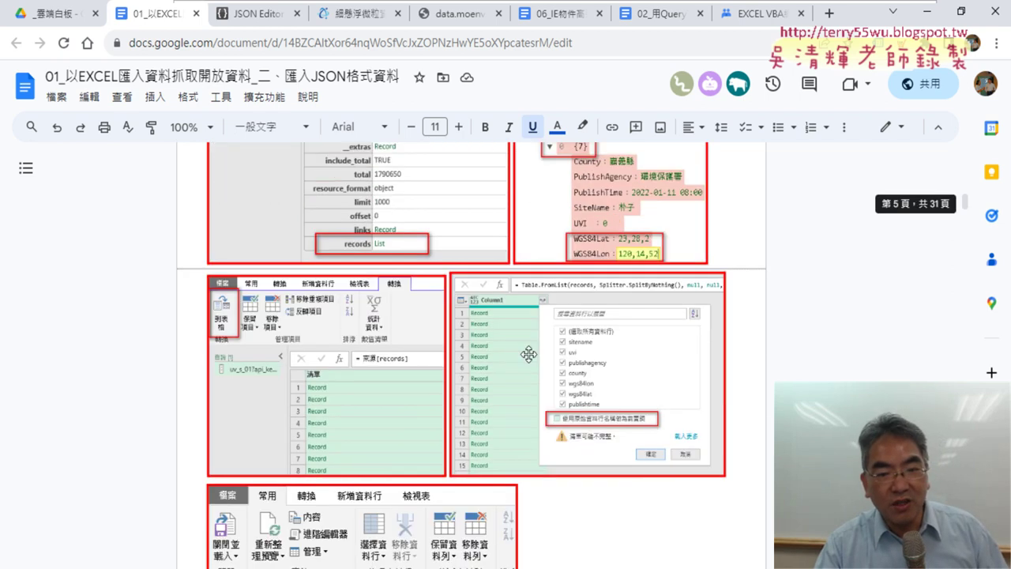
scroll(529, 355, down, 1)
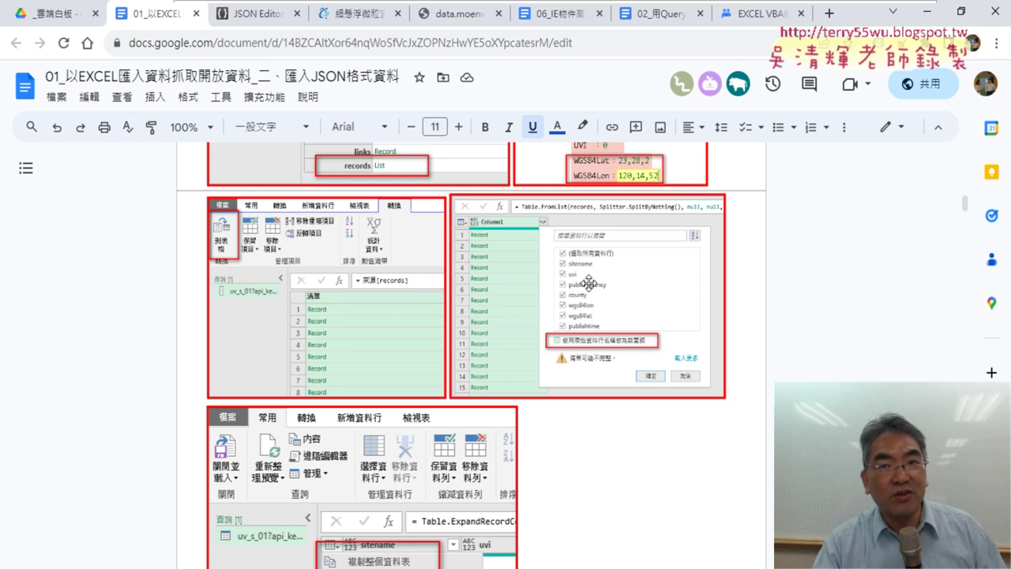
scroll(588, 283, down, 3)
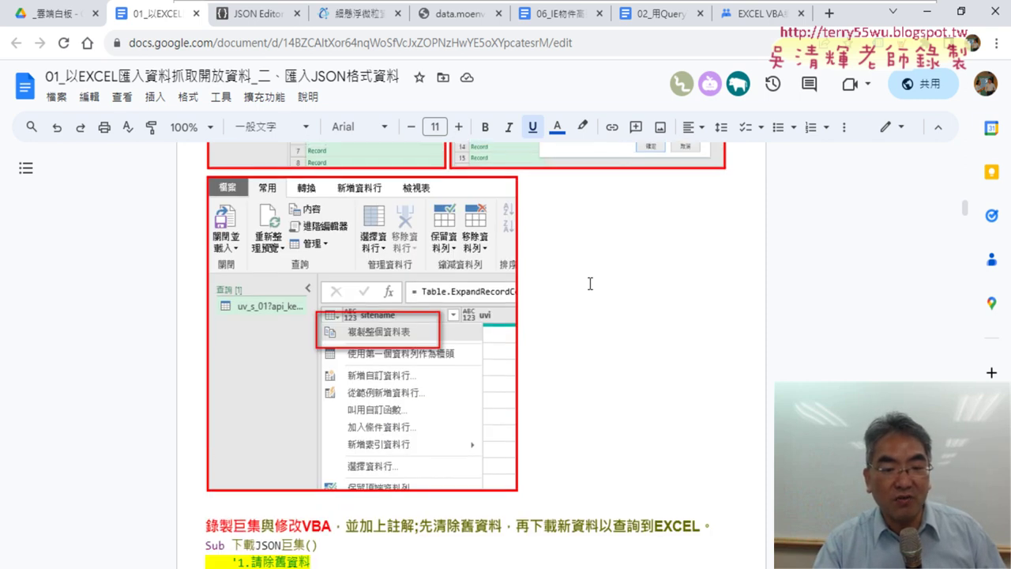
scroll(588, 283, down, 3)
scroll(427, 291, up, 1)
scroll(427, 291, down, 1)
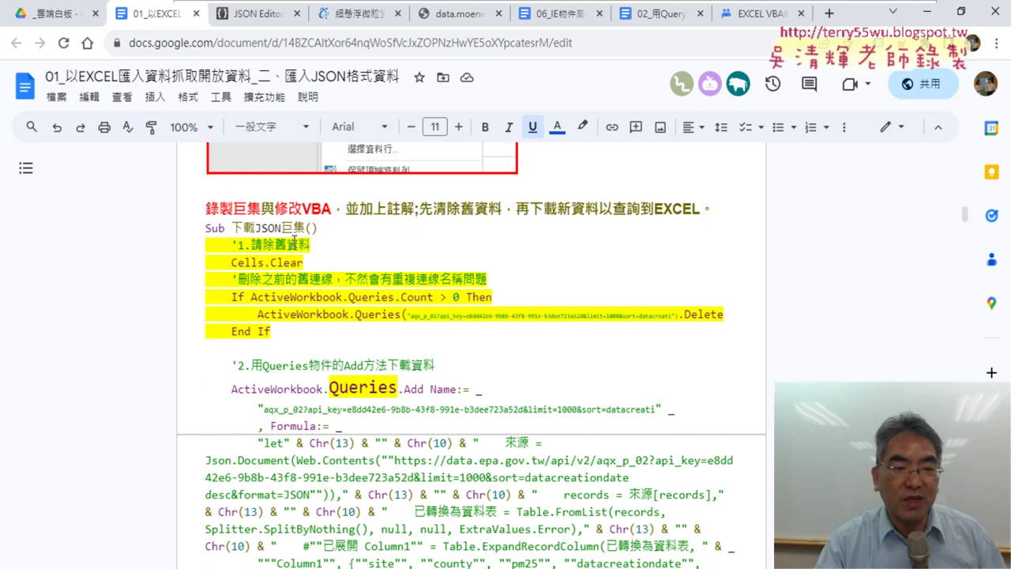
scroll(304, 243, down, 1)
scroll(304, 243, down, 1)
scroll(356, 252, down, 5)
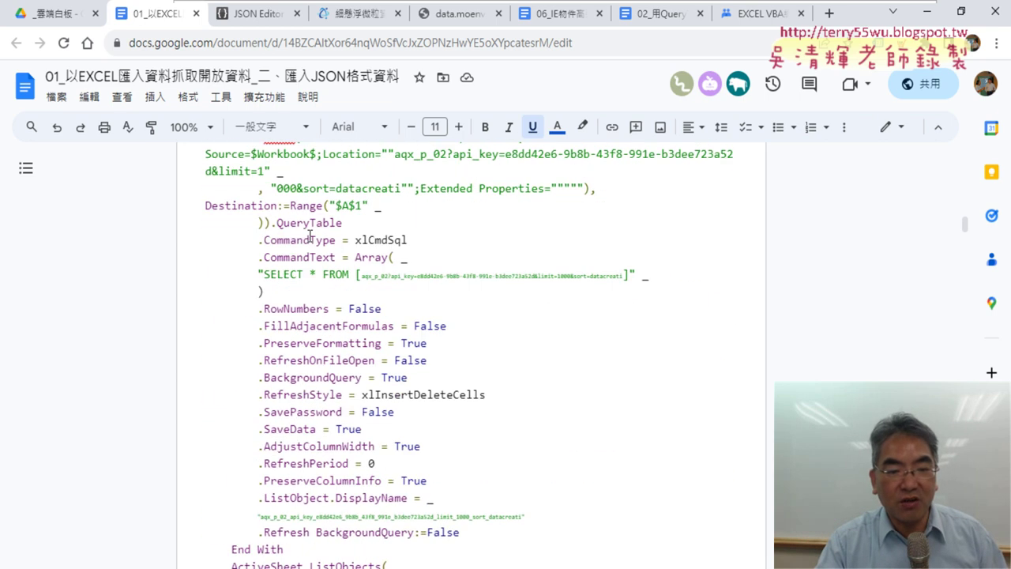
scroll(427, 277, down, 3)
scroll(480, 268, down, 2)
mouse_move(674, 7)
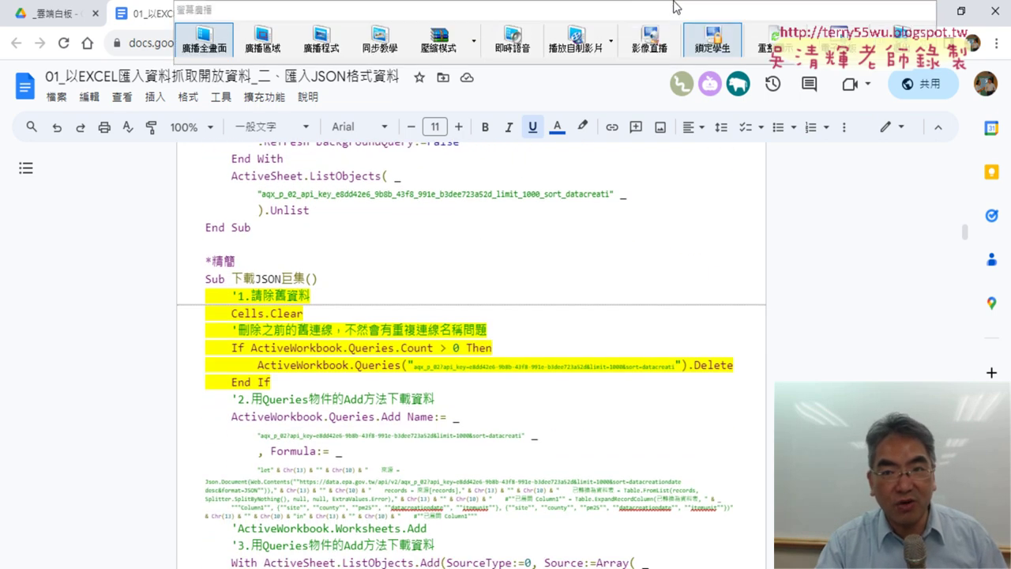